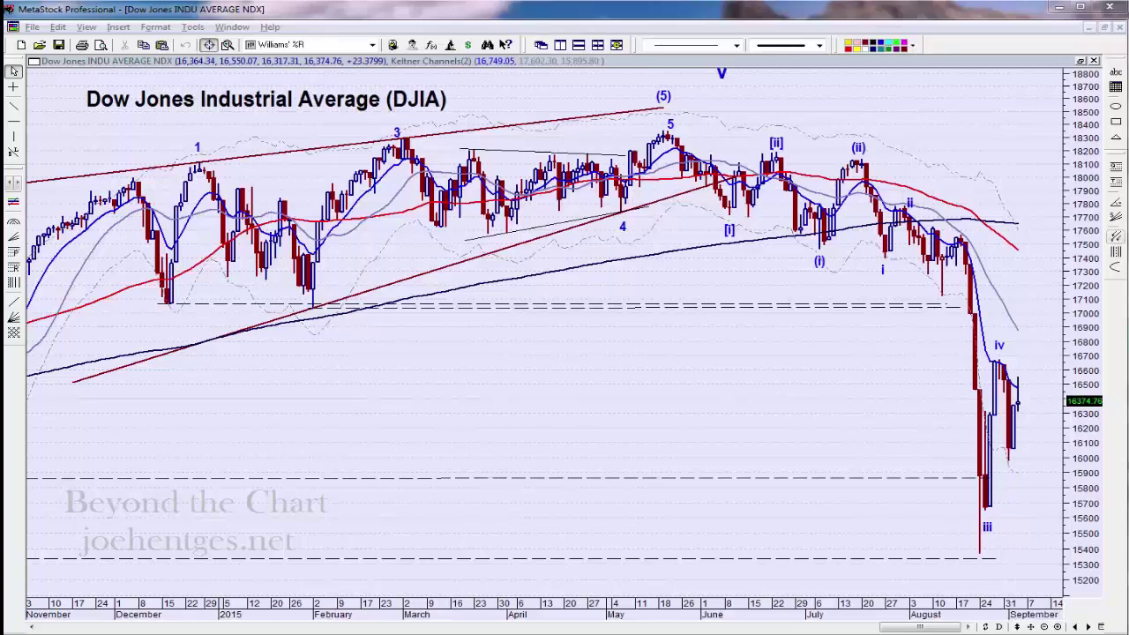
Bring up the CBOE Daily Market Statistics page, read the put/call ratios for September 3, 2015, and return to the chart.
drag(1128, 5, 753, 58)
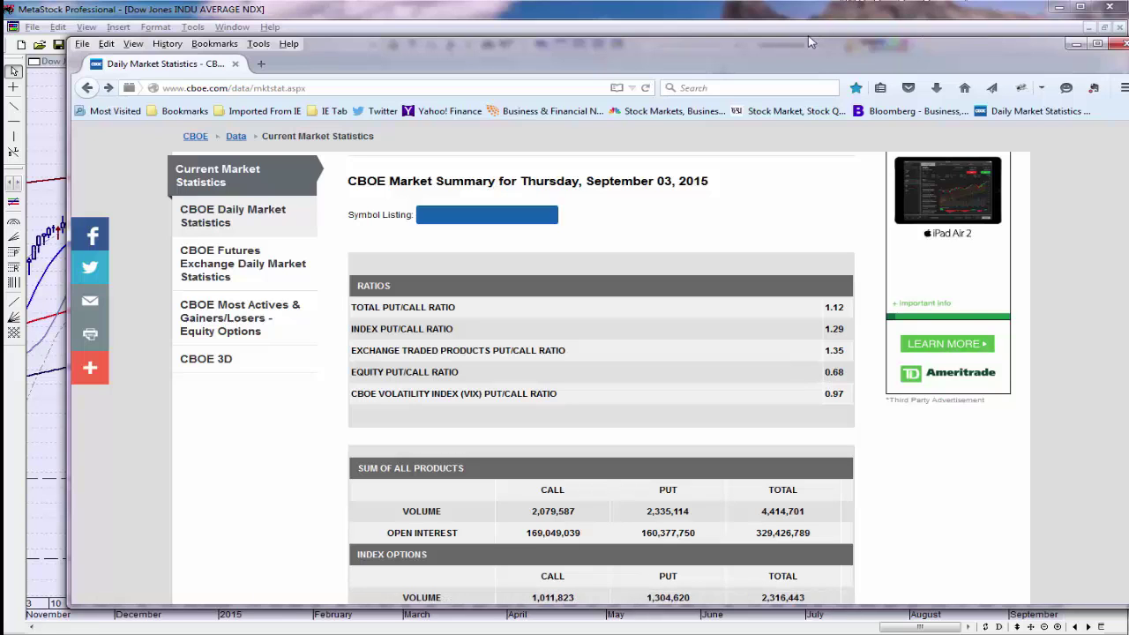
drag(772, 62, 1128, 63)
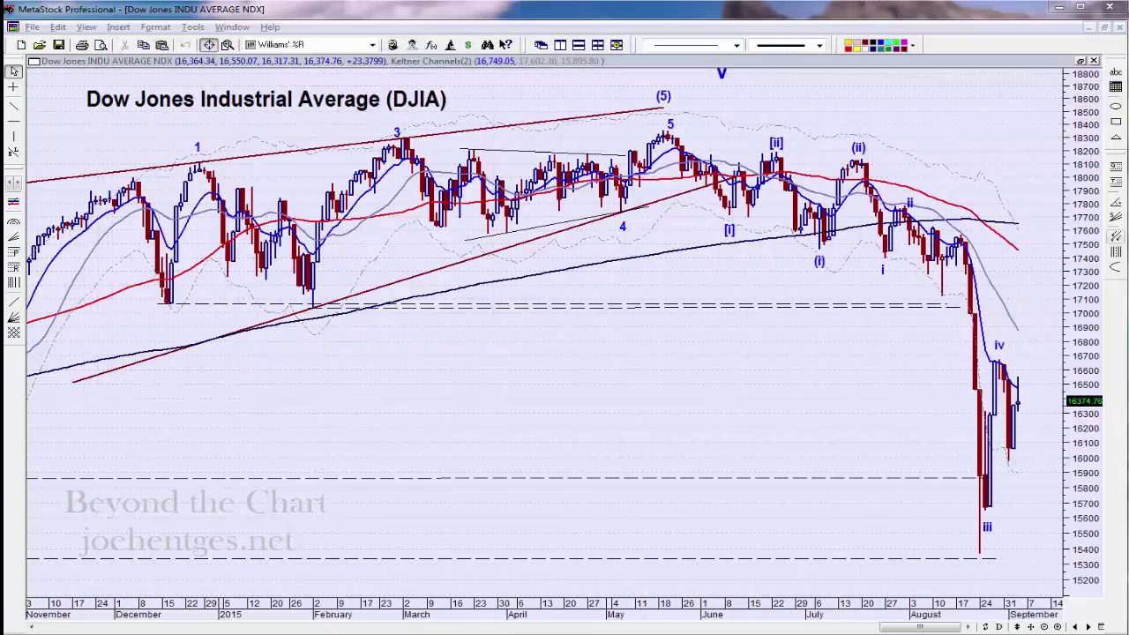
Switch to the EquityPC workbook in Excel and review the color-coded equity put/call readings from mid-2014 back to January 2008.
drag(1128, 2, 328, 2)
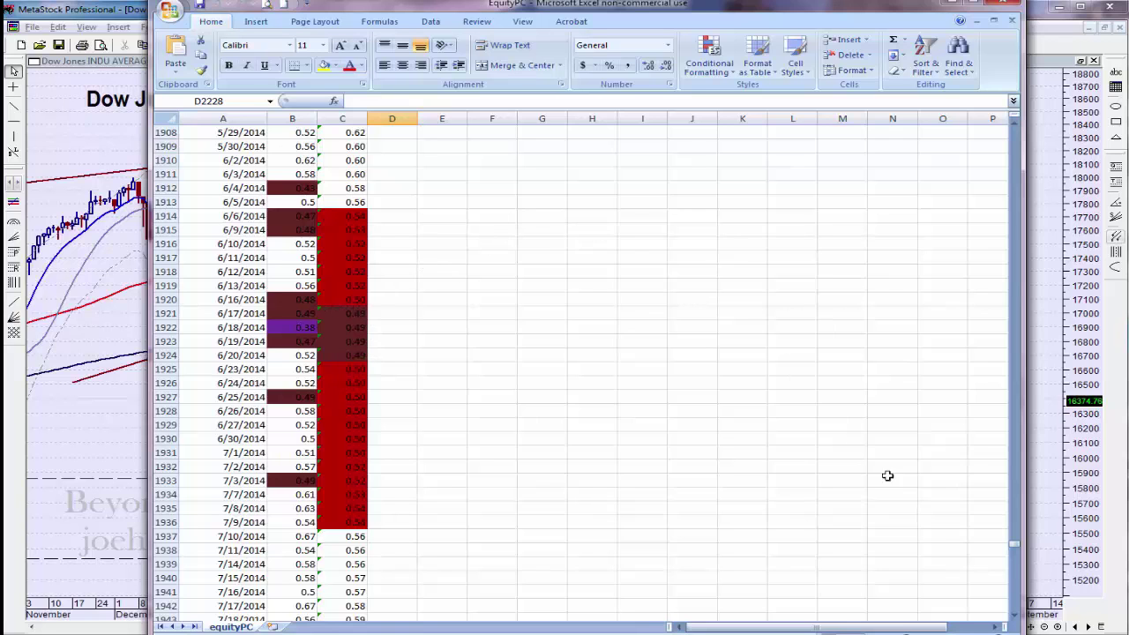
drag(1018, 548, 1015, 523)
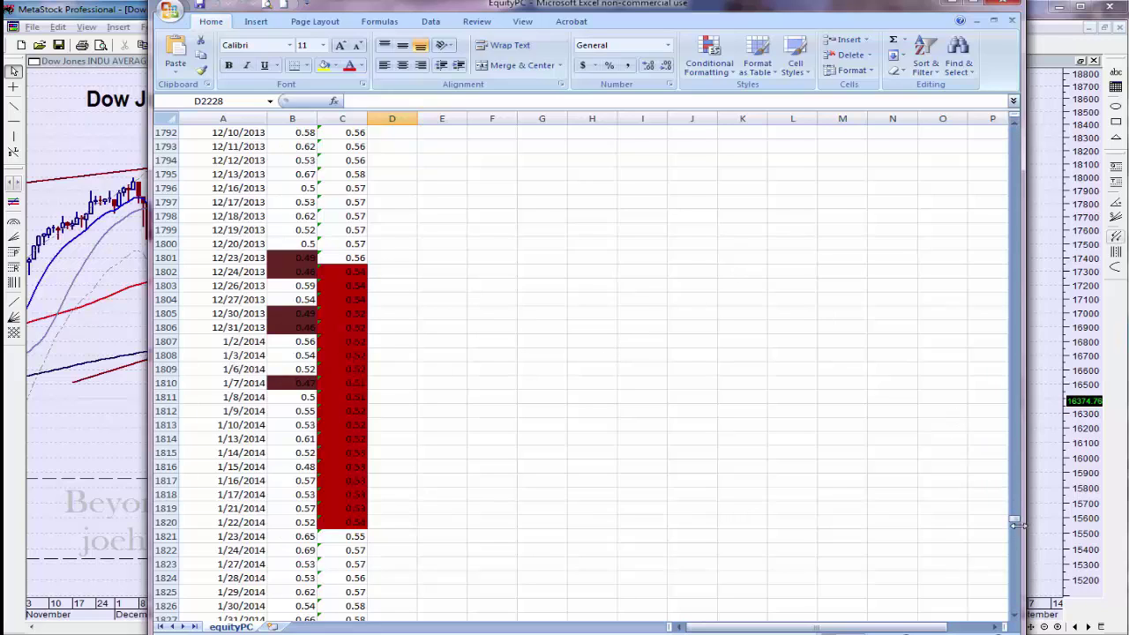
drag(1014, 525, 1028, 212)
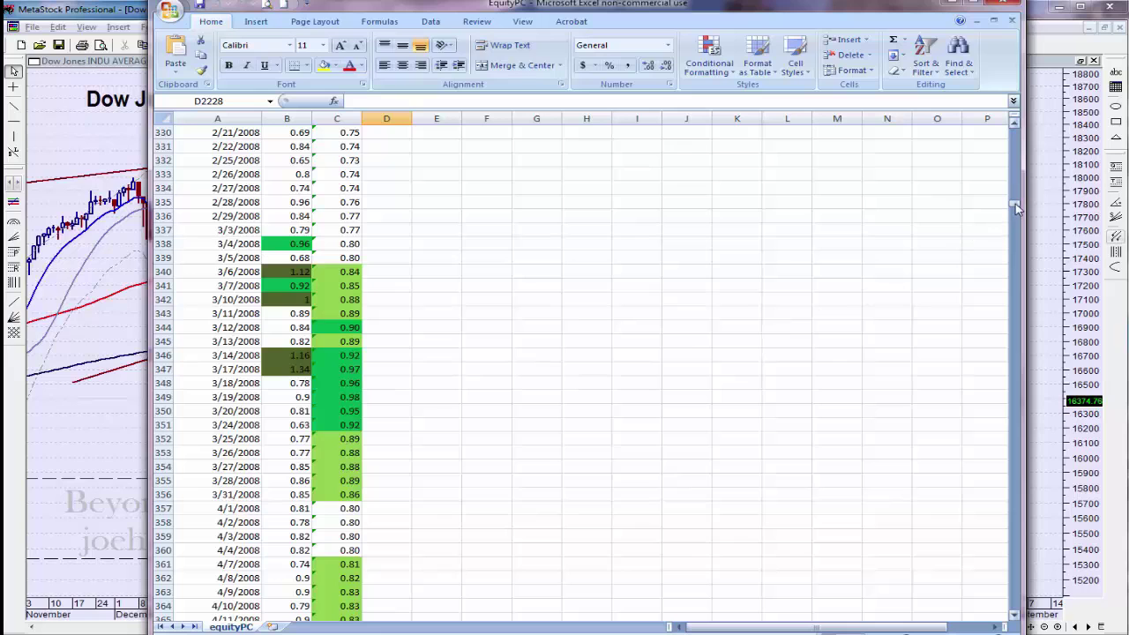
drag(1017, 208, 1017, 202)
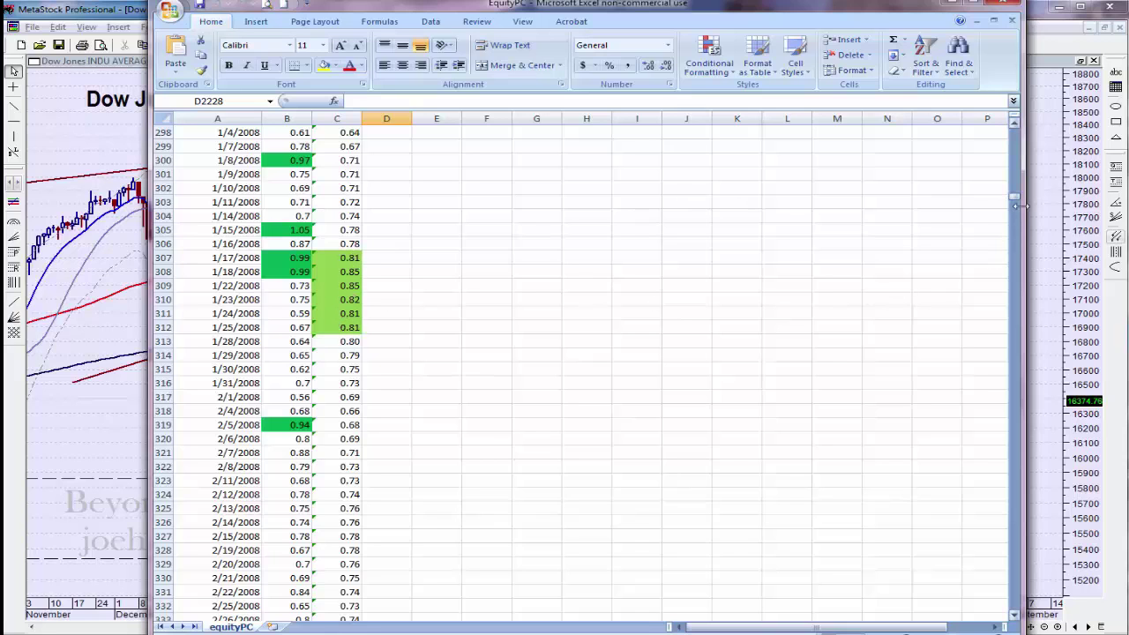
drag(1019, 201, 1019, 207)
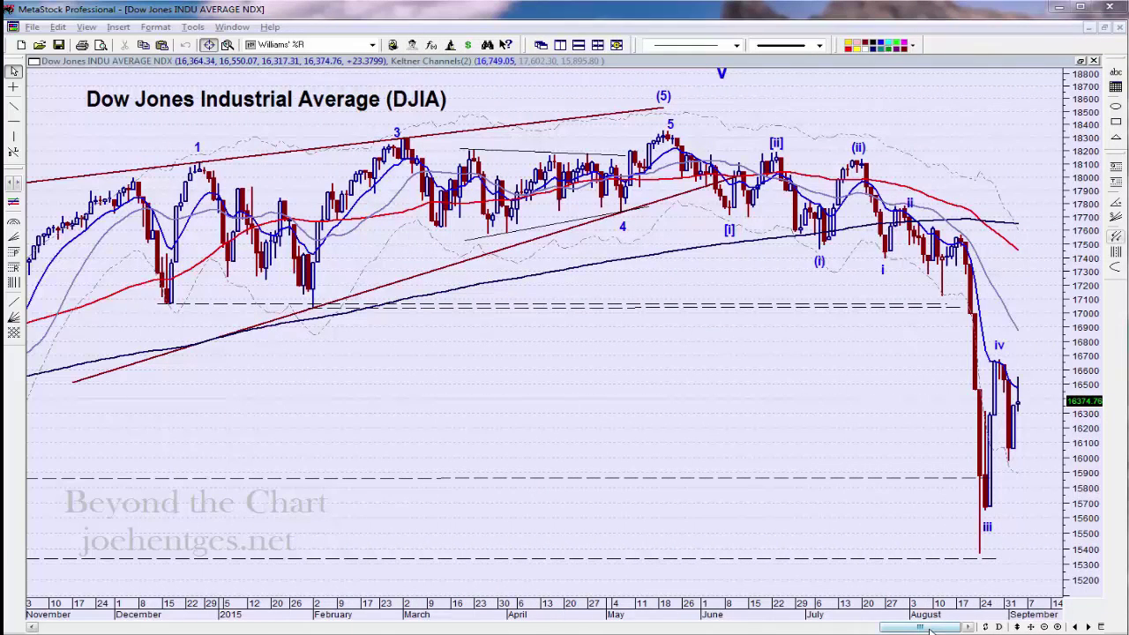
Return to the Dow Jones chart in MetaStock, widen it back to August 2013, and examine the red-circled areas.
mouse_move(932, 628)
mouse_down()
mouse_move(917, 628)
mouse_move(932, 628)
mouse_up()
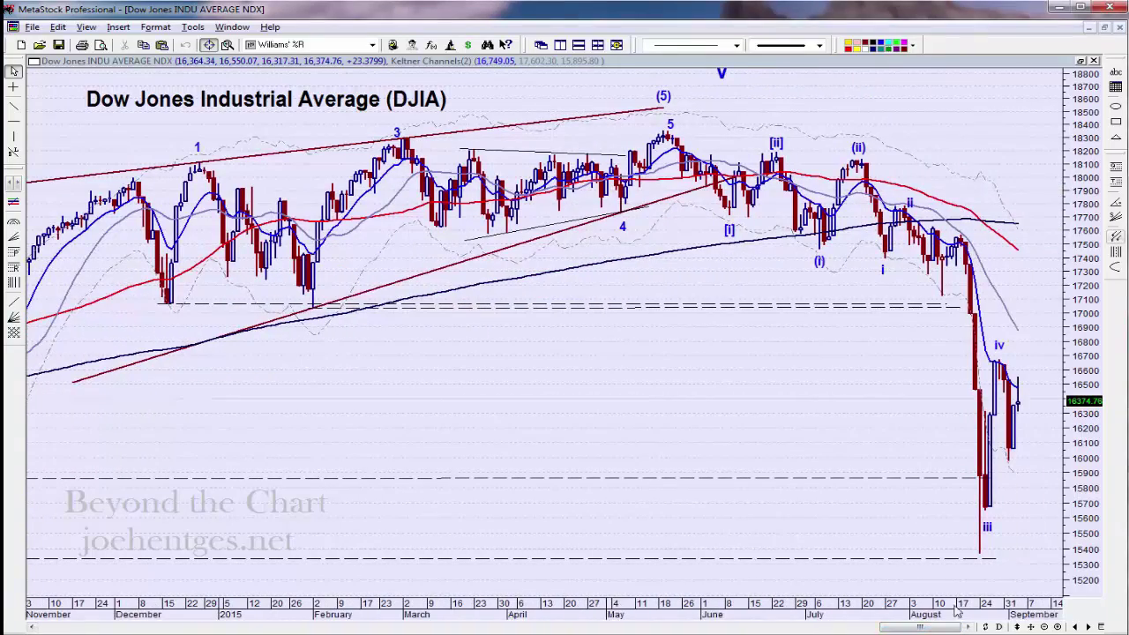
click(1044, 626)
click(1044, 626)
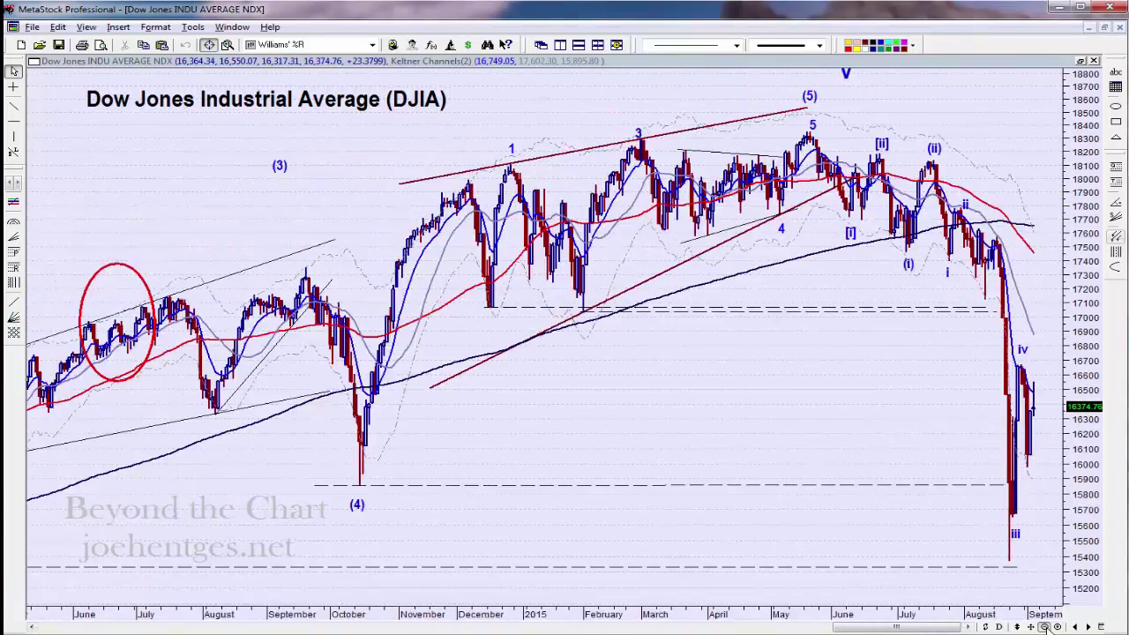
click(1045, 627)
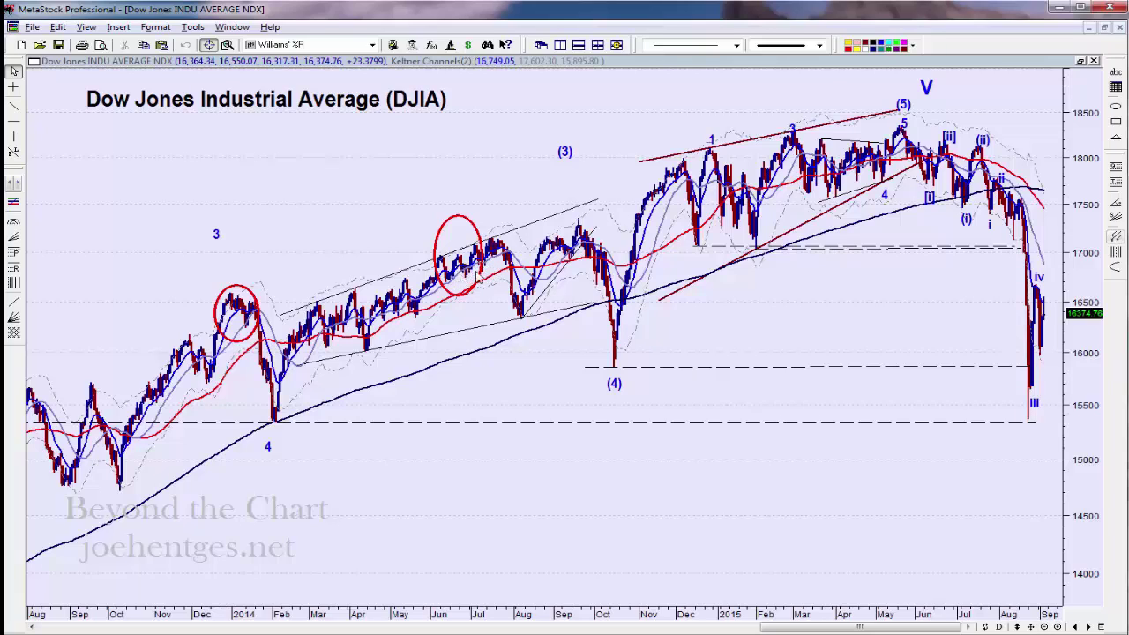
mouse_move(471, 280)
mouse_move(524, 321)
Examine the green-circled 2011 lows and the red-circled stretches of late 2010 and early 2011 on the Dow chart.
drag(928, 629, 631, 632)
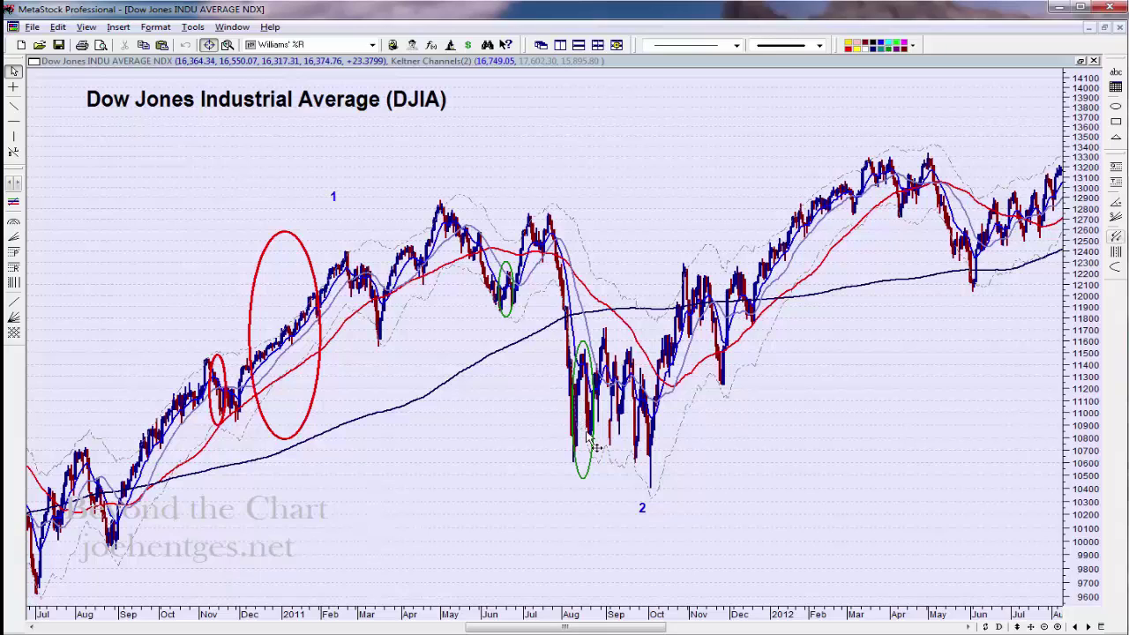
mouse_move(589, 439)
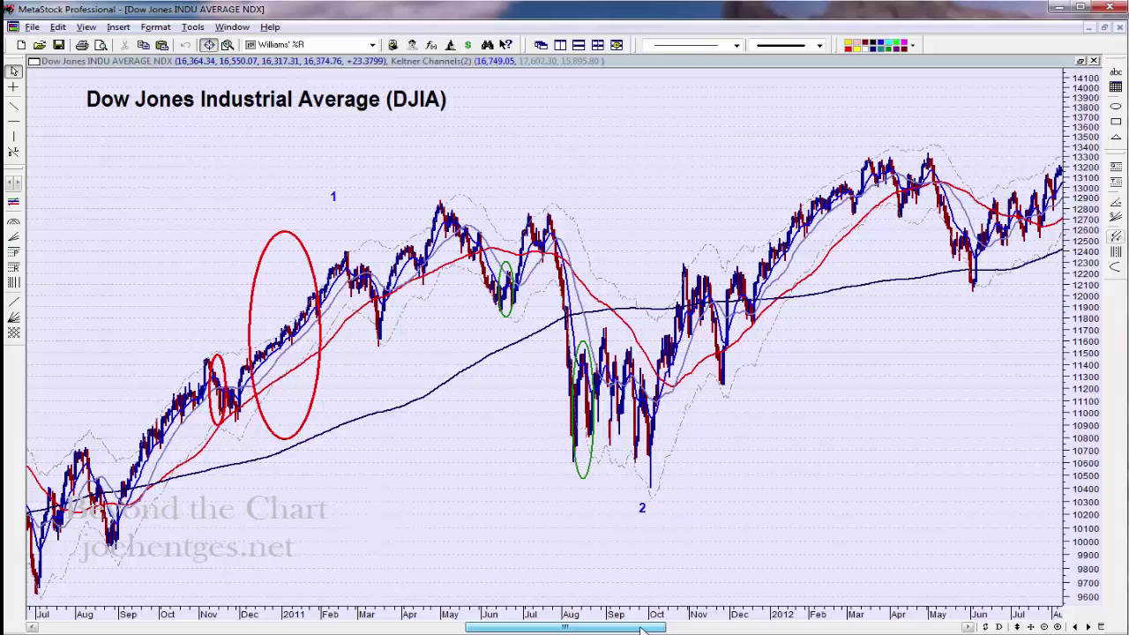
drag(641, 629, 596, 629)
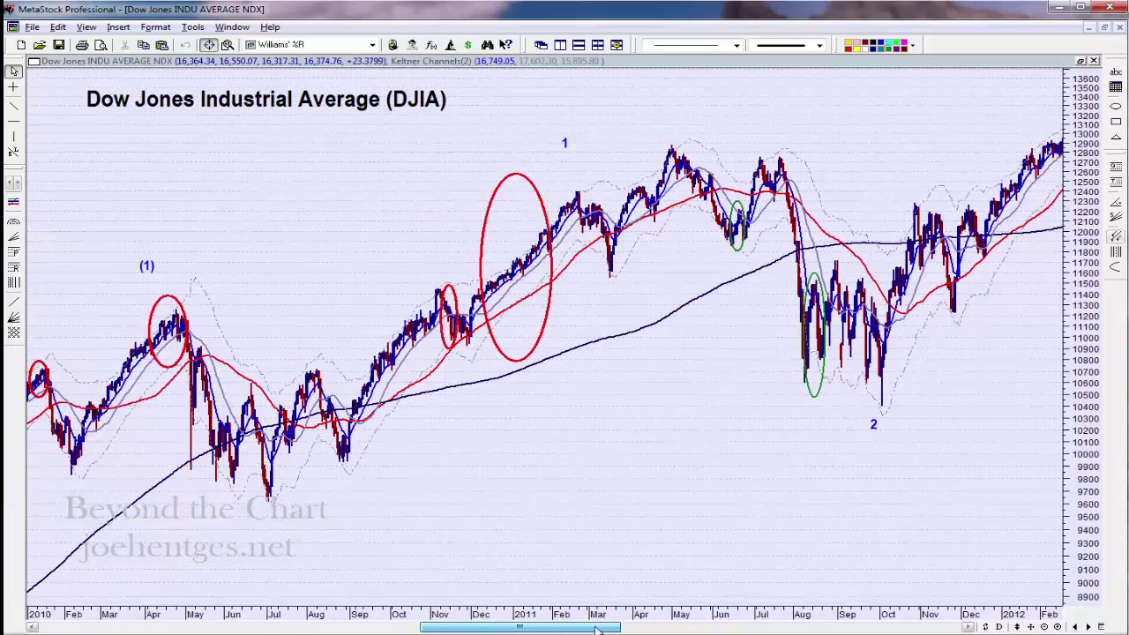
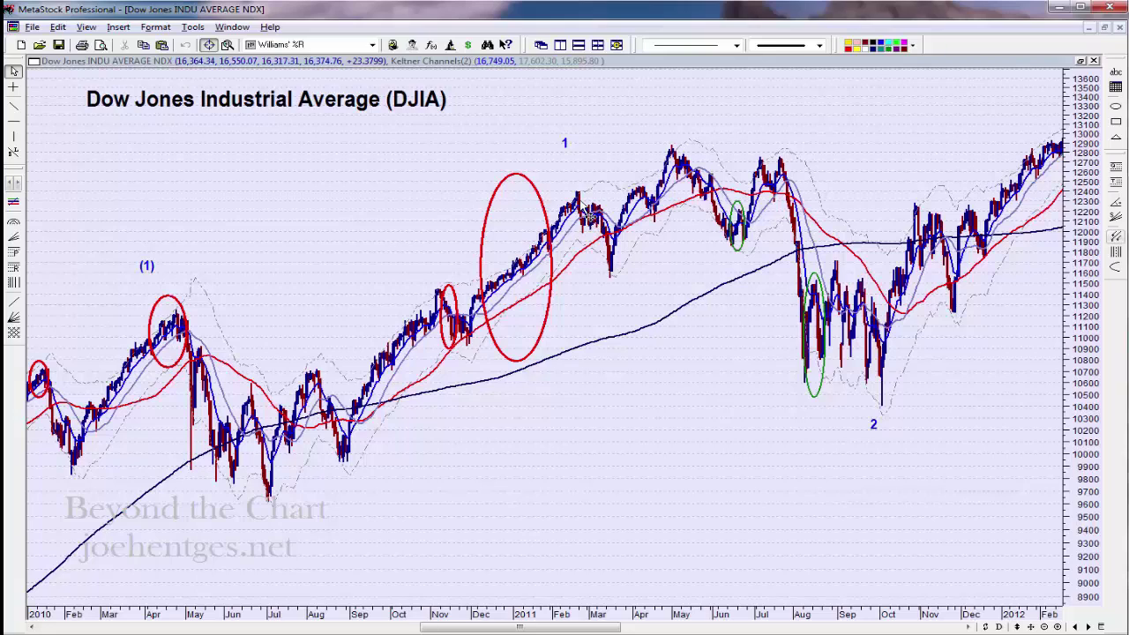
mouse_move(582, 208)
Examine the red-circled January and April 2010 peaks and the May 2010 decline on the Dow chart.
drag(544, 629, 491, 629)
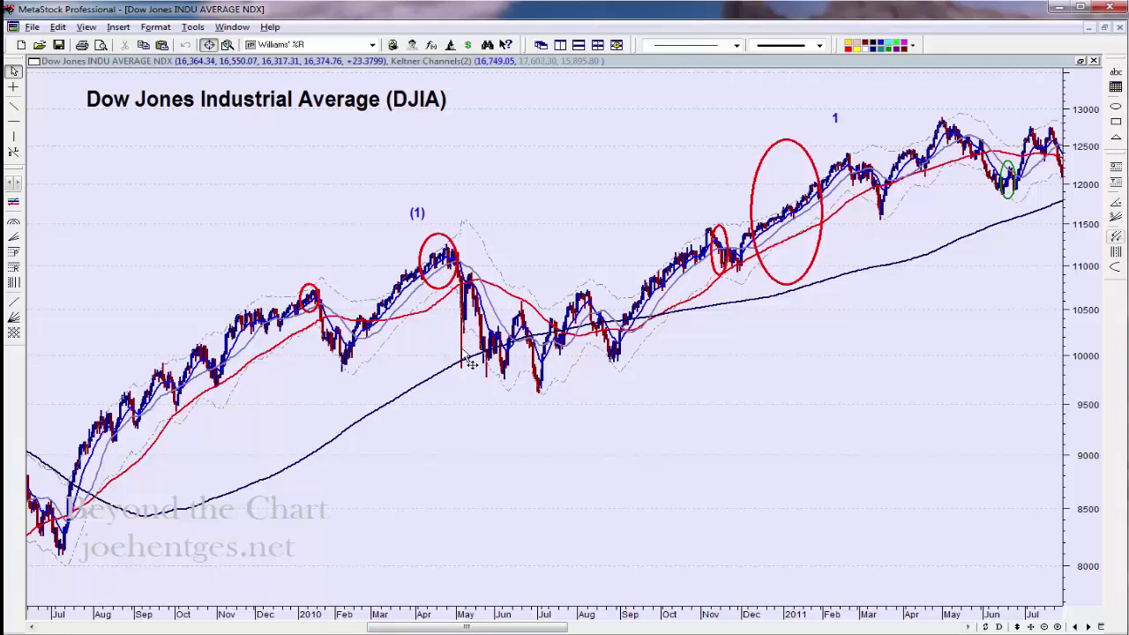
mouse_move(471, 362)
mouse_move(452, 274)
mouse_move(469, 329)
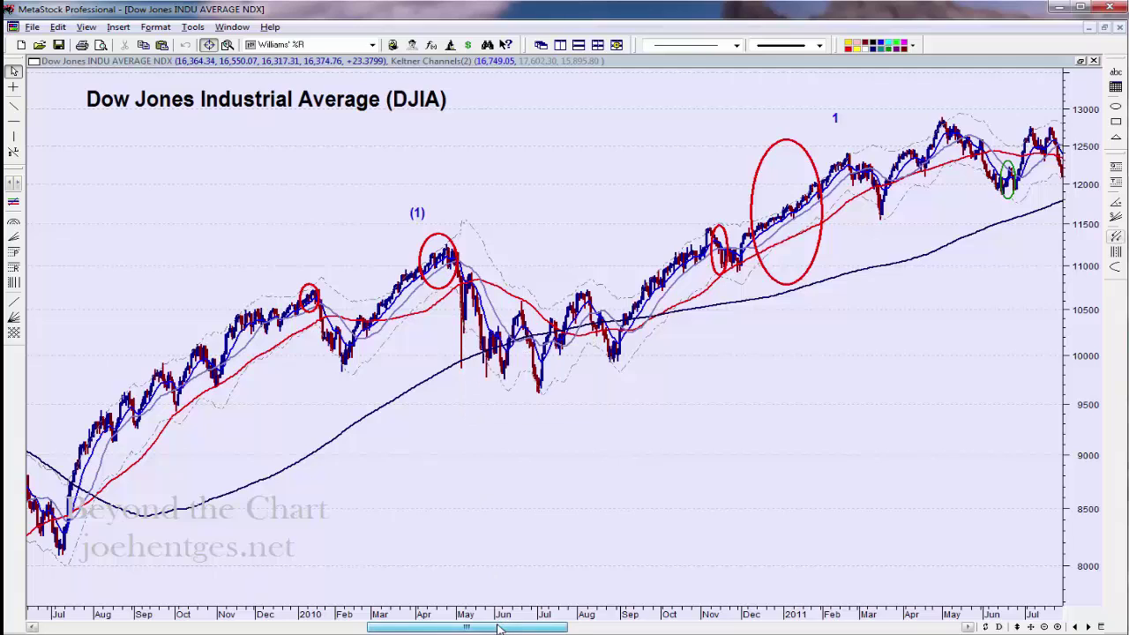
drag(499, 626, 489, 626)
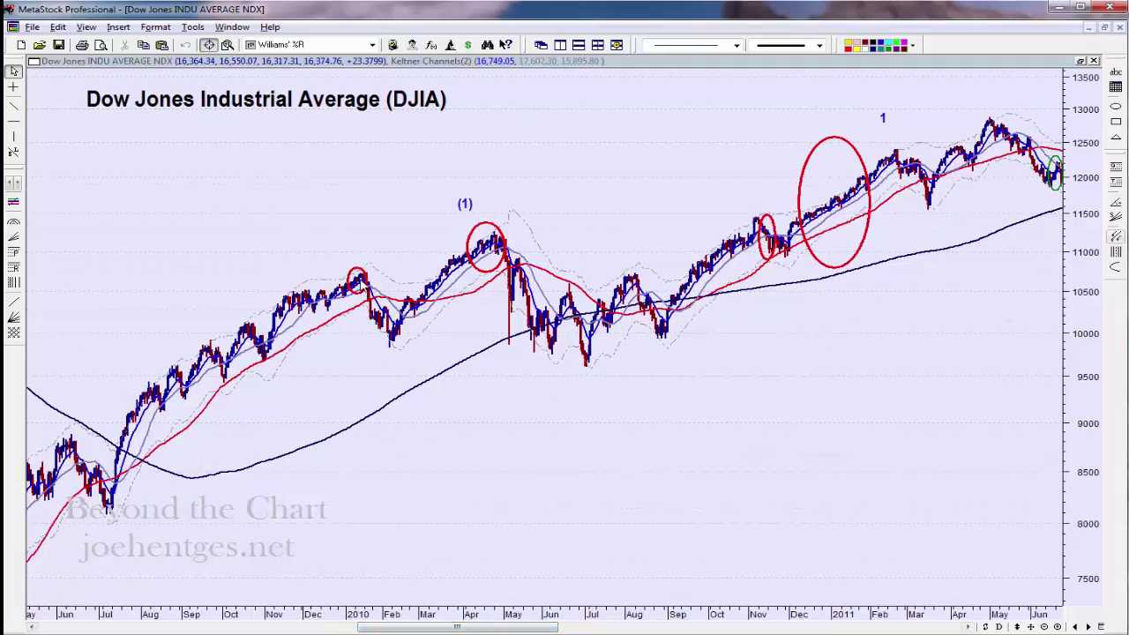
mouse_move(362, 291)
Widen the chart's time range and compare the circled sentiment extremes from the 2009 low through September 2015.
click(1045, 626)
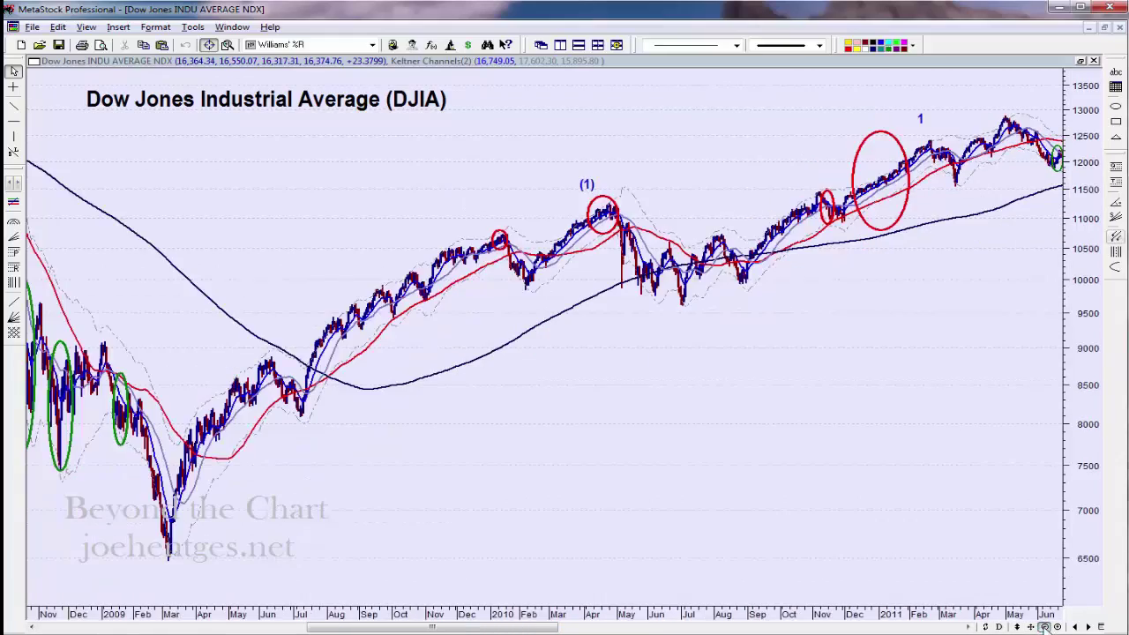
click(1045, 626)
drag(536, 630, 768, 624)
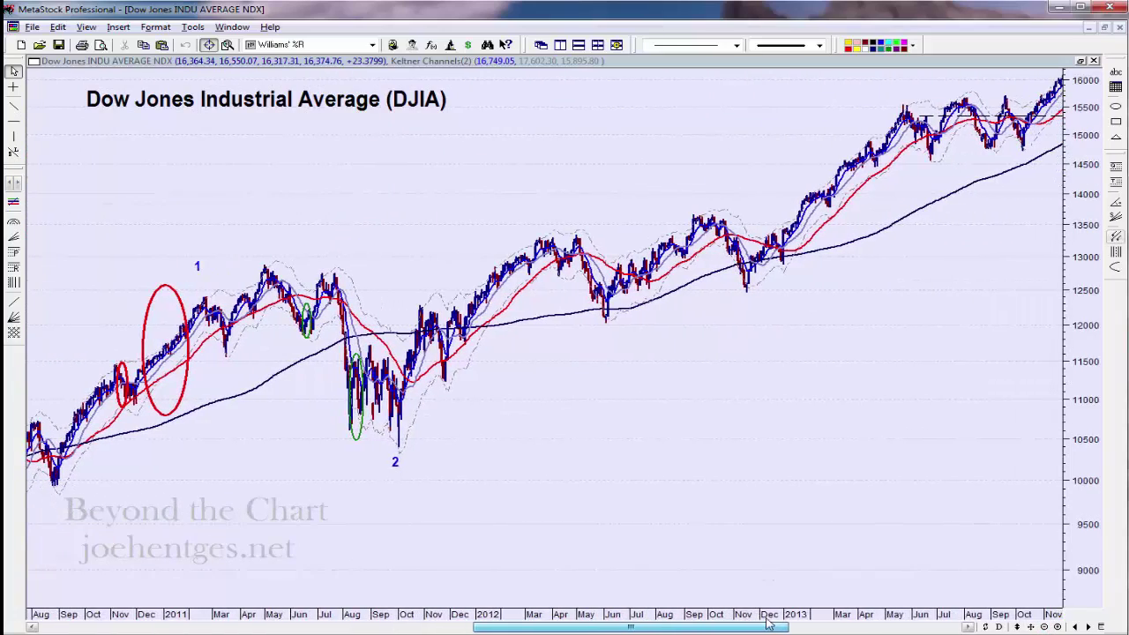
click(1044, 627)
click(1044, 627)
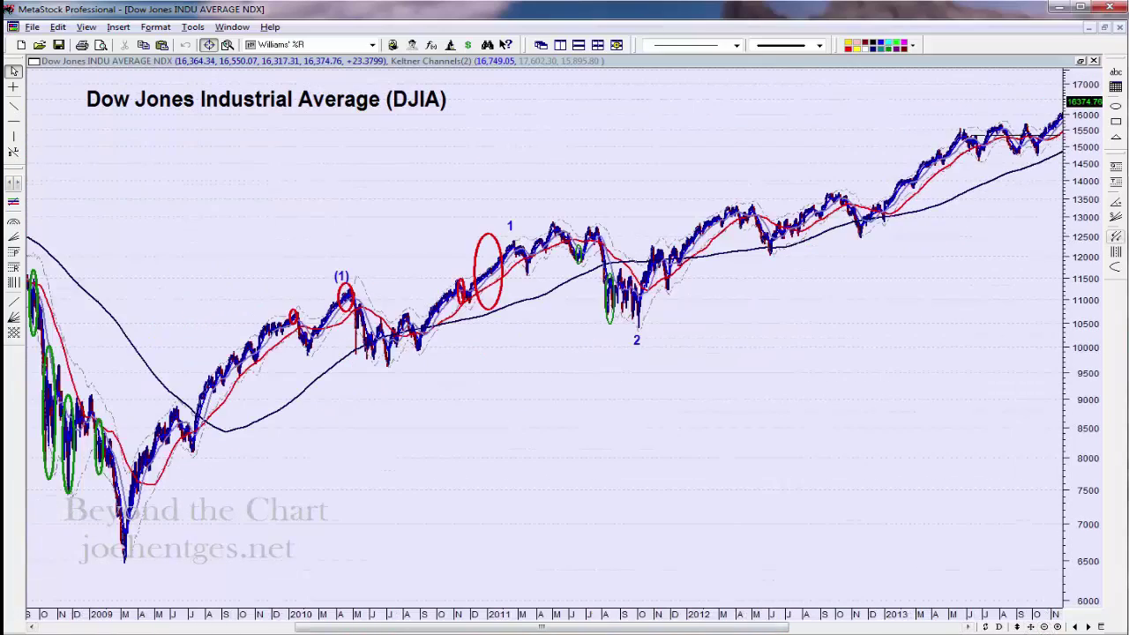
drag(720, 632, 843, 630)
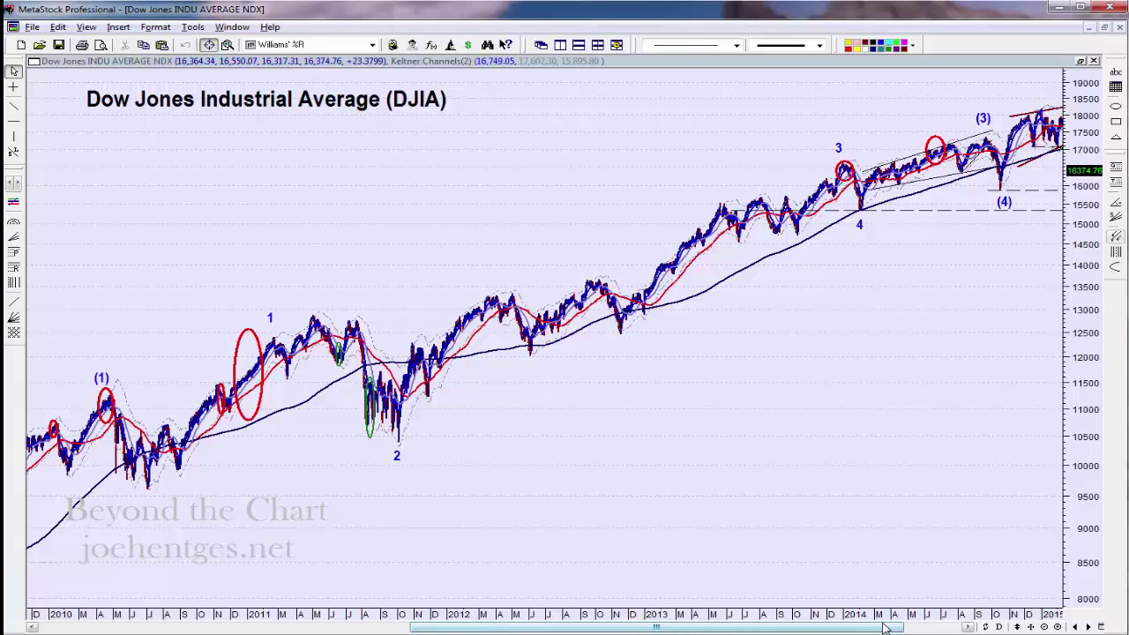
click(913, 629)
drag(914, 628, 943, 628)
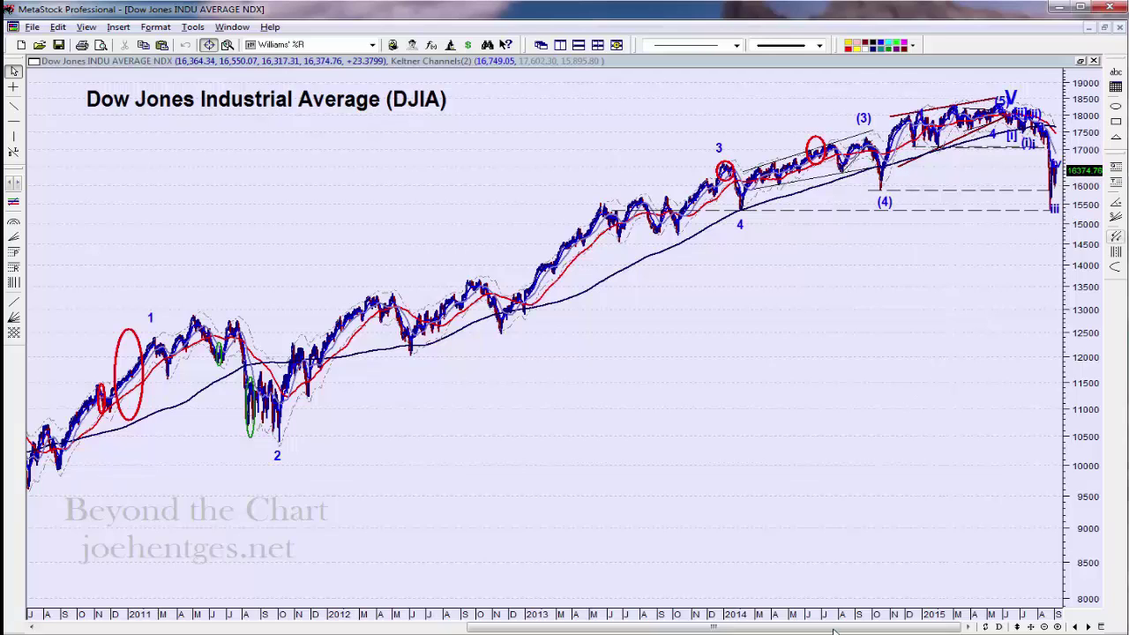
Go back to the 2008 bear market, enlarge it, and inspect the green-circled March and September 2008 areas.
drag(833, 630, 609, 630)
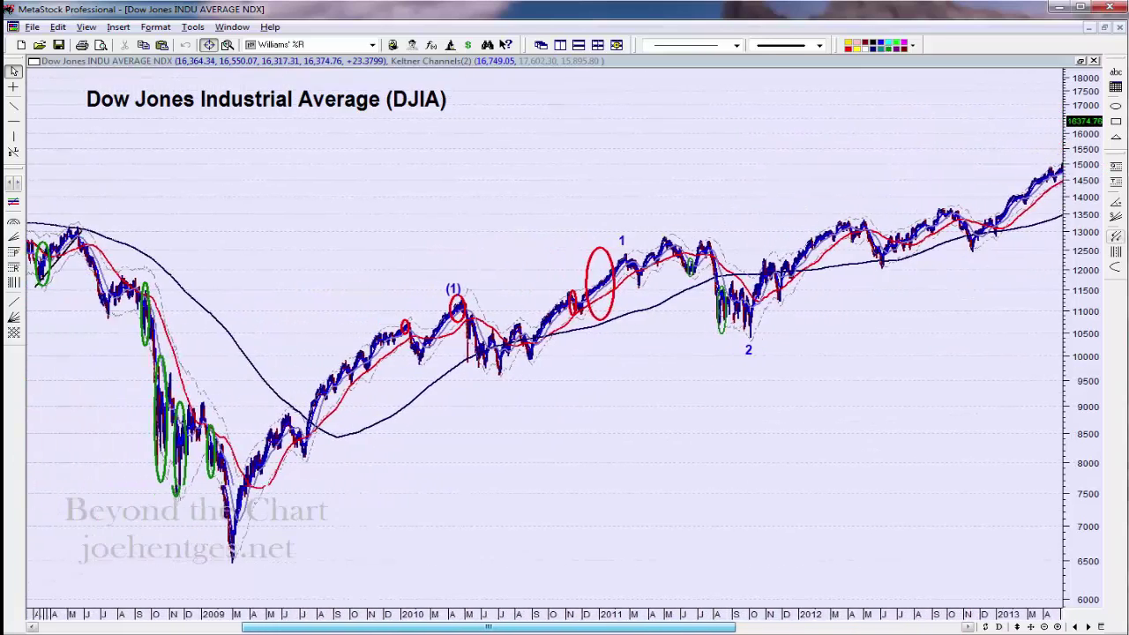
drag(488, 628, 331, 627)
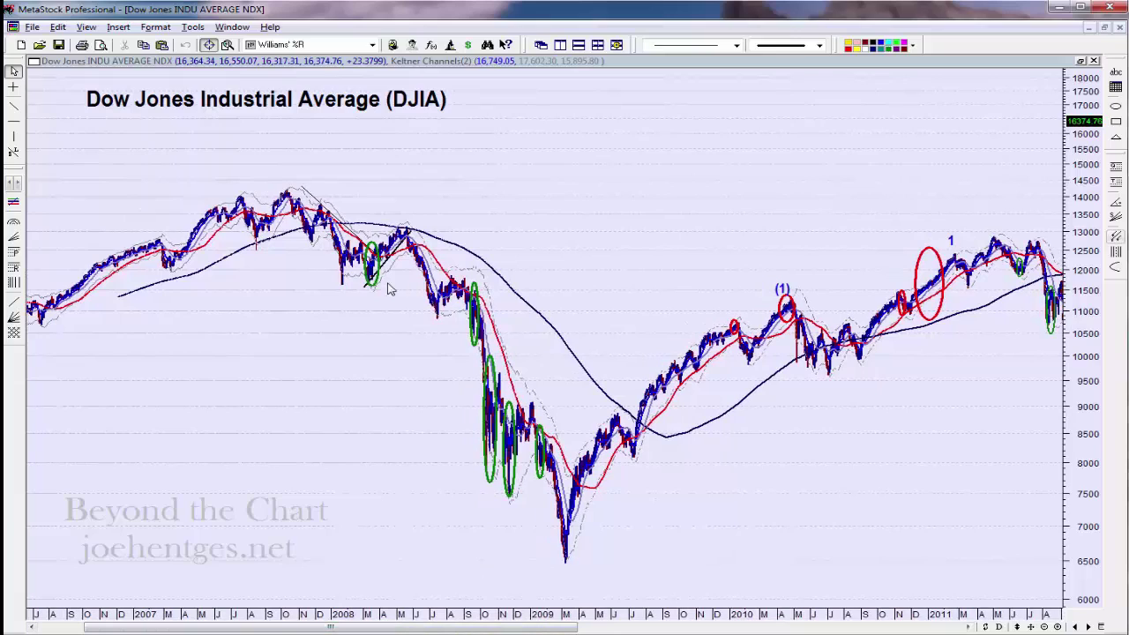
click(1058, 628)
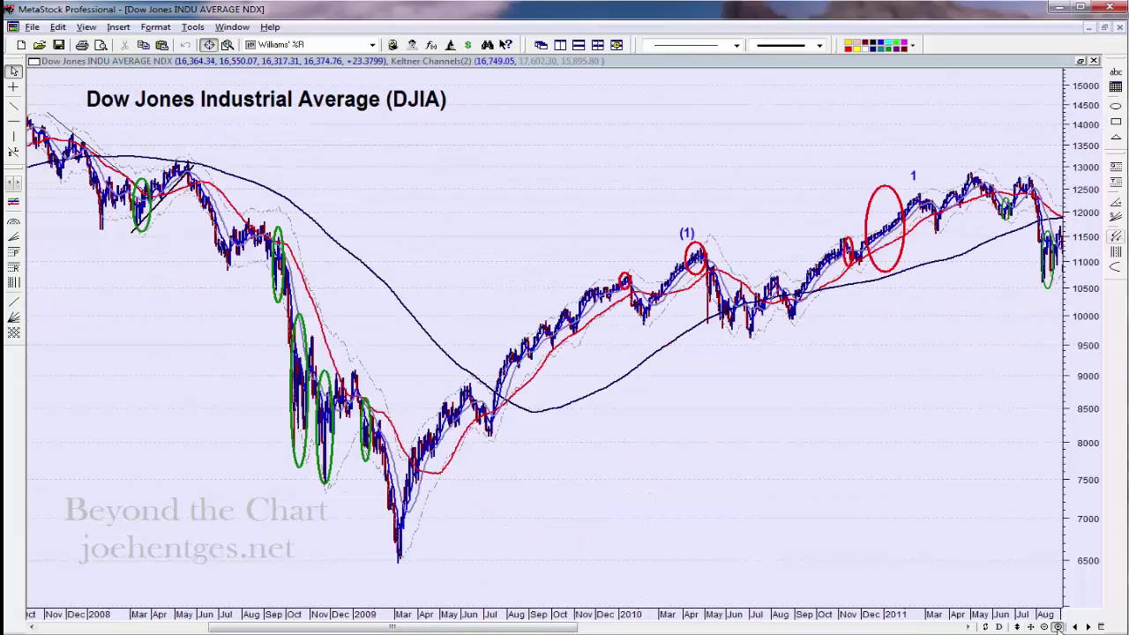
click(1058, 628)
click(1058, 628)
drag(552, 627, 369, 623)
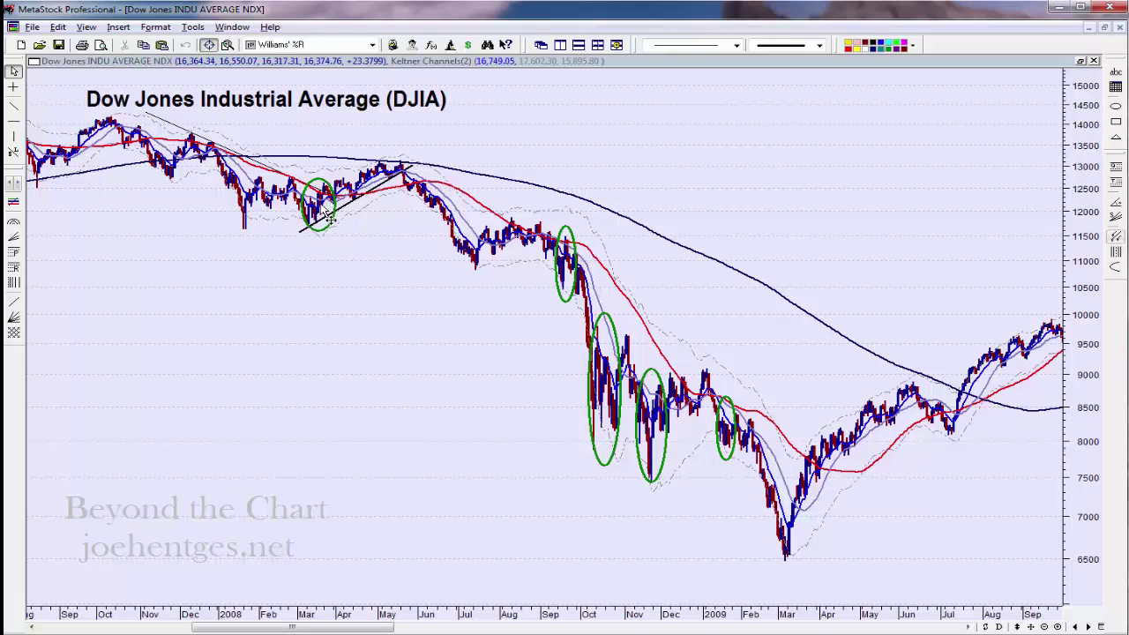
mouse_move(329, 215)
mouse_move(574, 287)
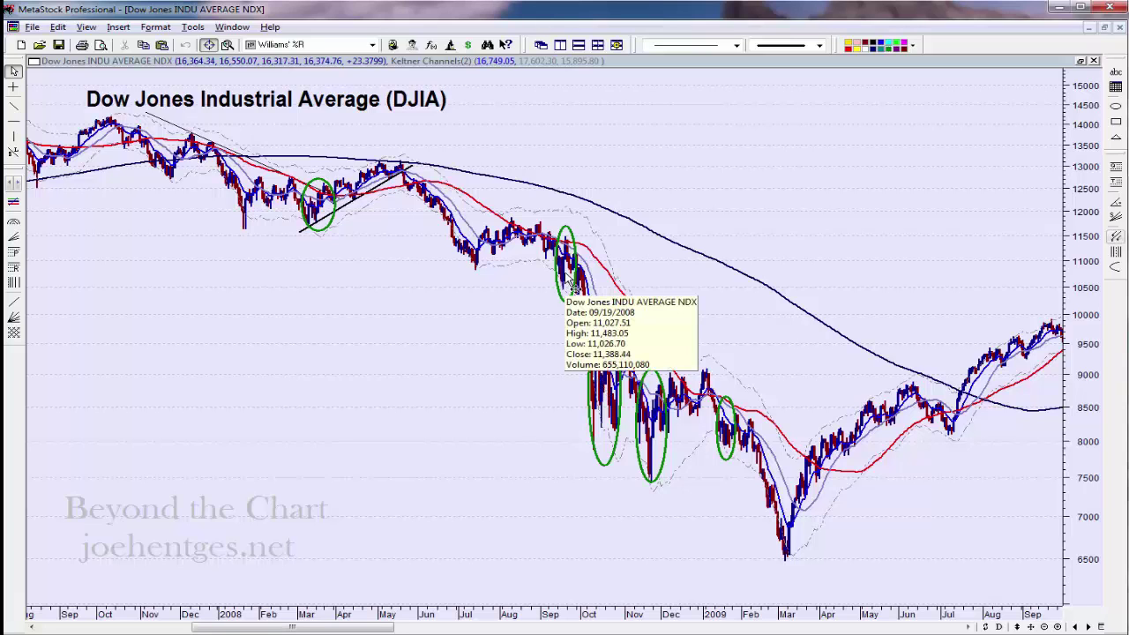
Enlarge the September 2008 to January 2009 decline and examine its green-circled areas on the Dow chart.
click(1058, 626)
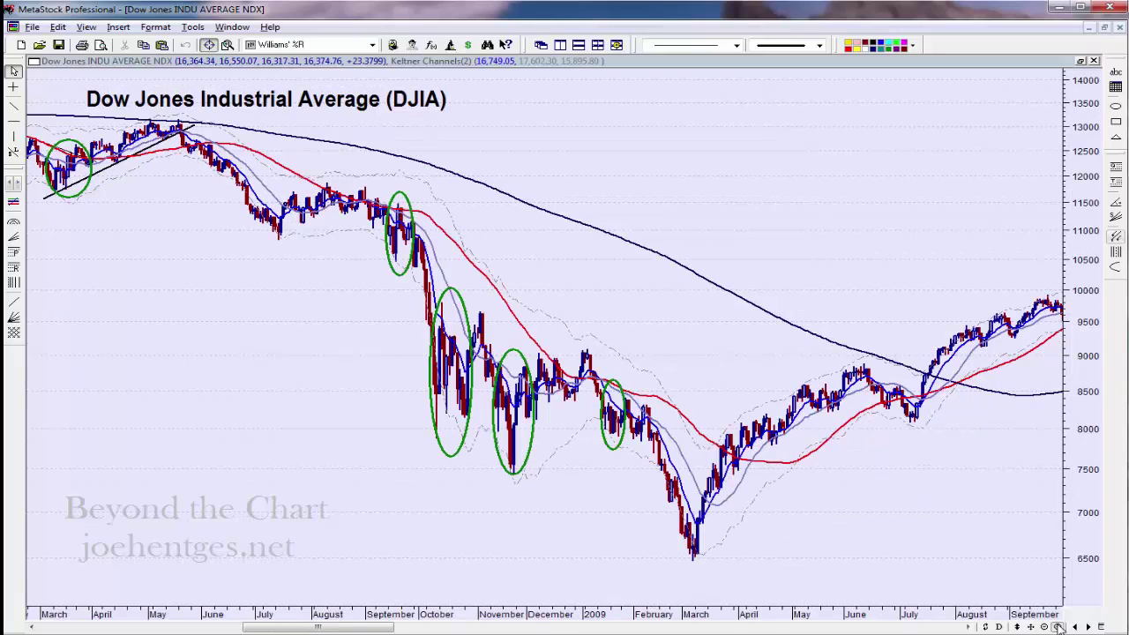
click(1059, 627)
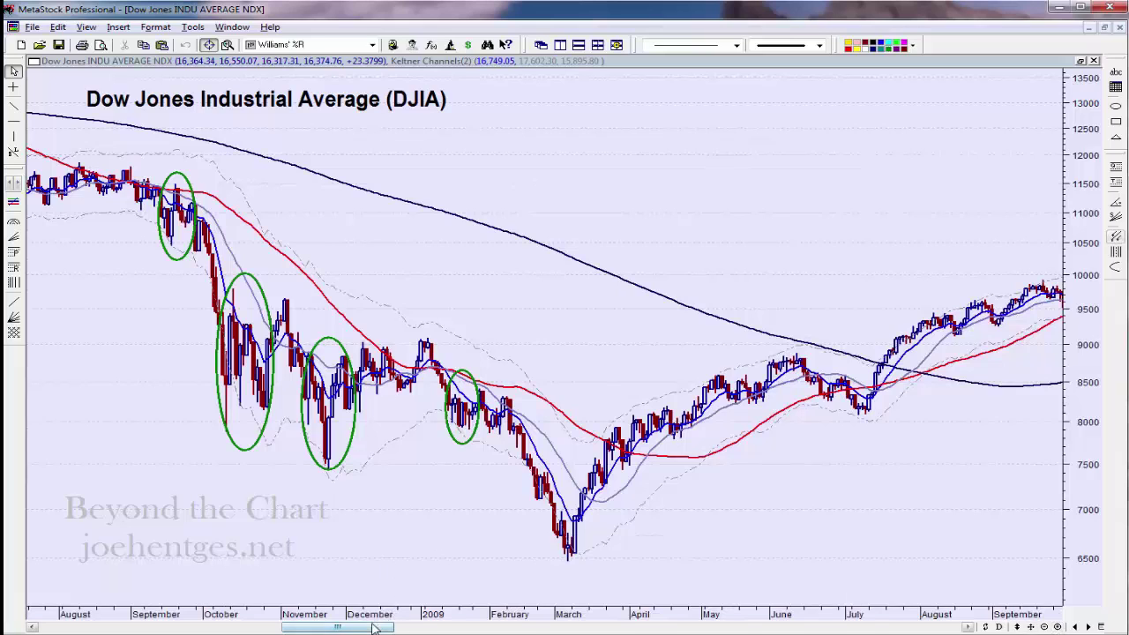
drag(337, 628, 316, 627)
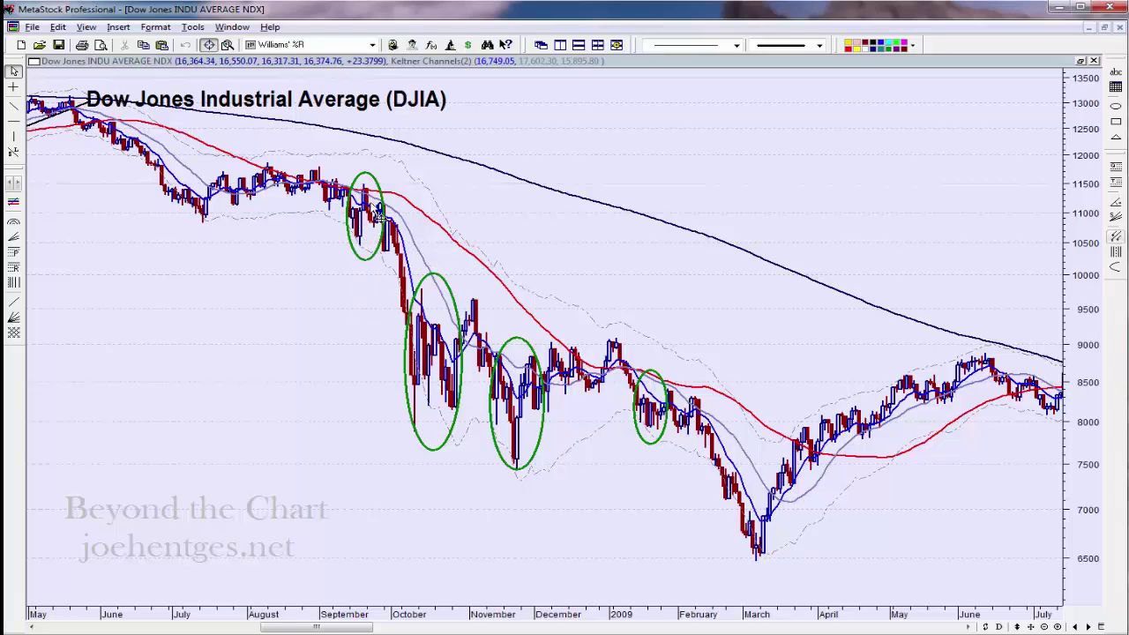
mouse_move(372, 219)
Review the 2009 recovery and the 2007 market top on the Dow chart, and move forward toward recent prices.
drag(359, 628, 379, 628)
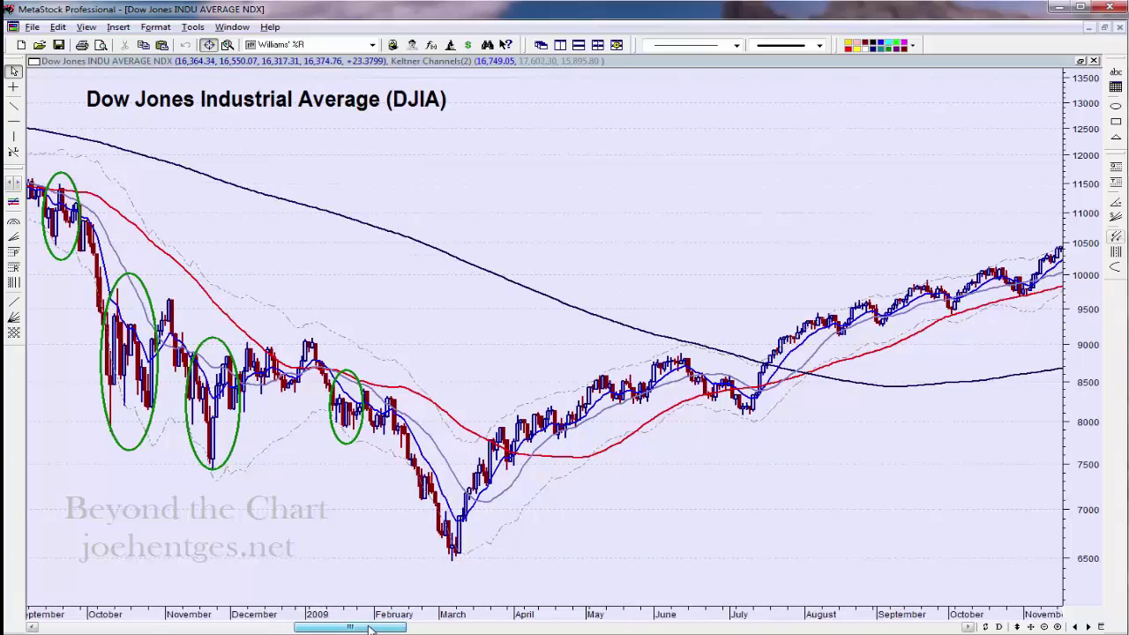
drag(371, 628, 185, 627)
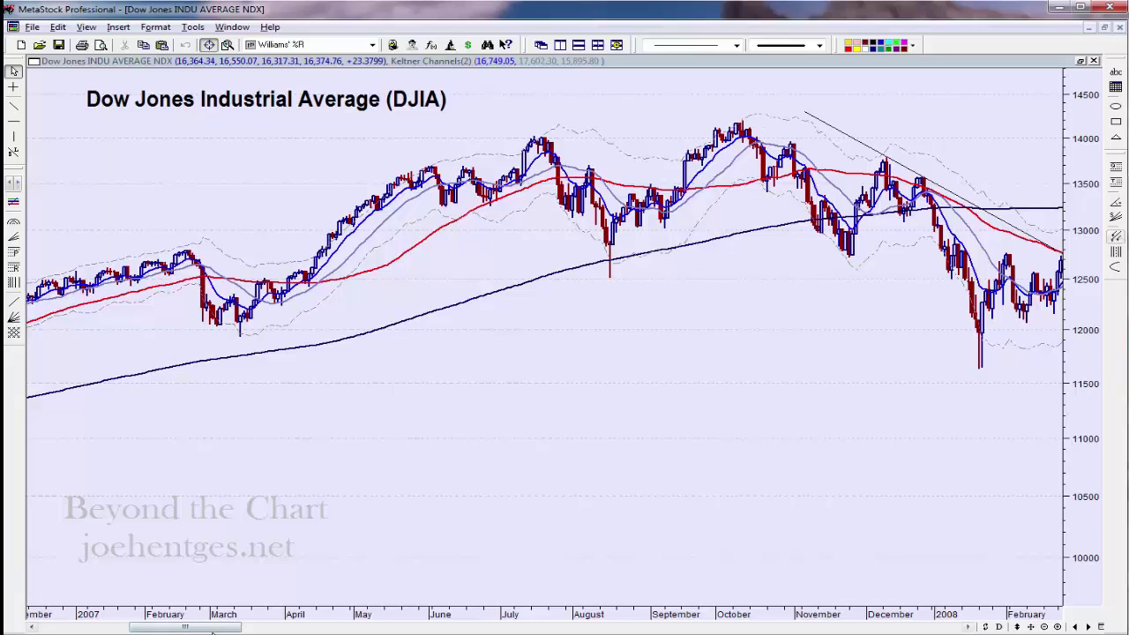
mouse_move(227, 627)
mouse_down()
mouse_move(946, 630)
mouse_move(863, 628)
mouse_up()
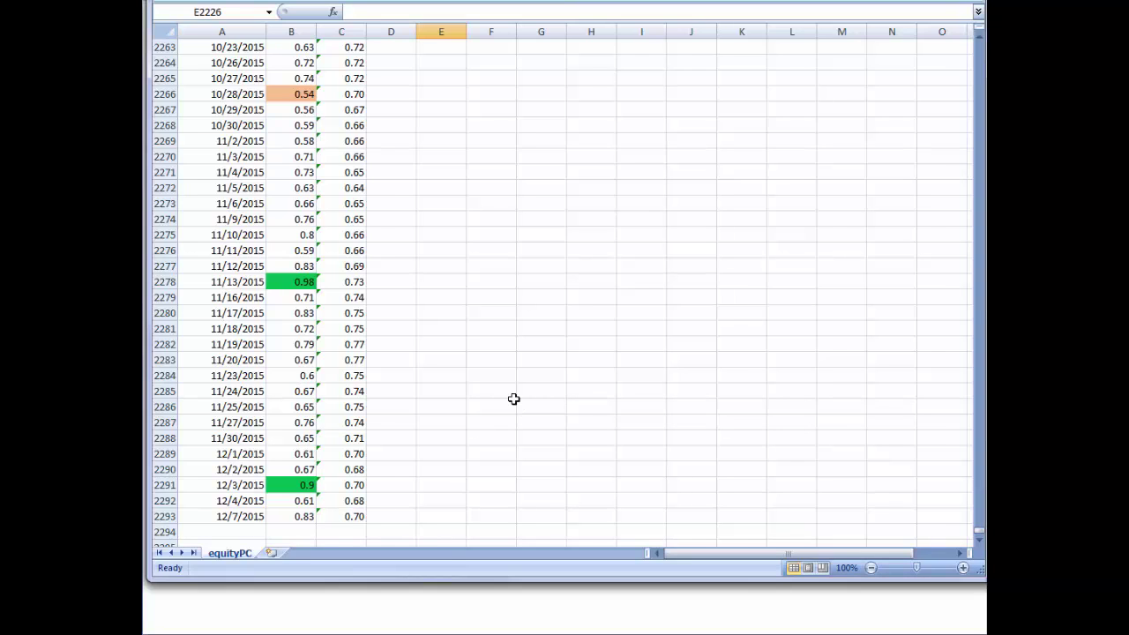
In the Excel equityPC sheet, go back to the September 1, 2015 average and examine September's highlighted put/call readings.
scroll(515, 402, up, 4)
scroll(514, 397, up, 5)
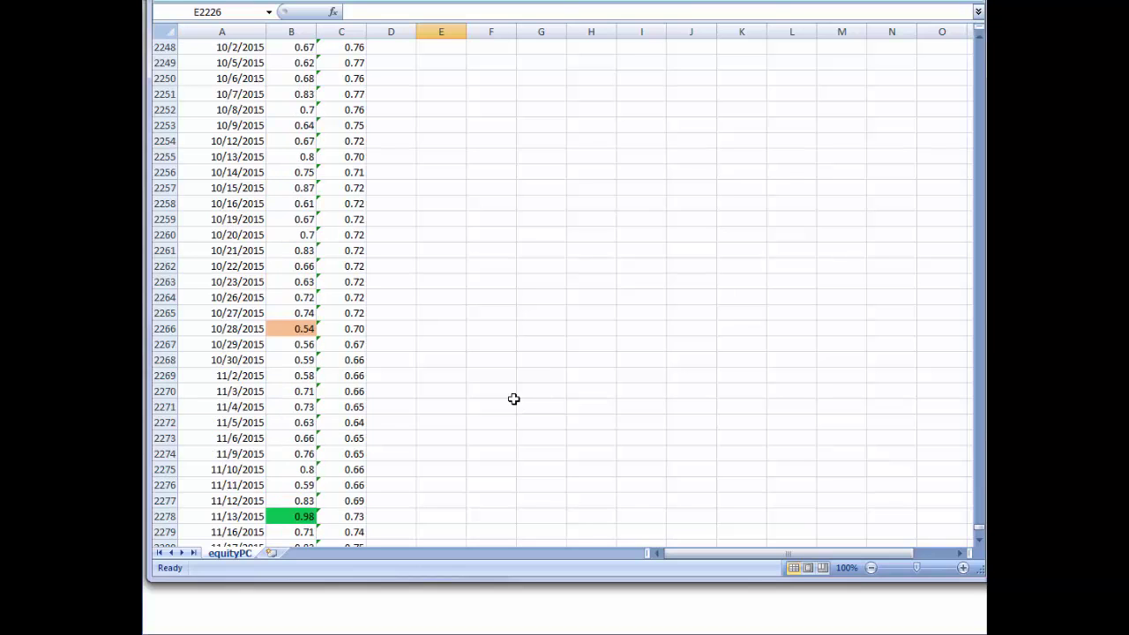
scroll(513, 390, up, 3)
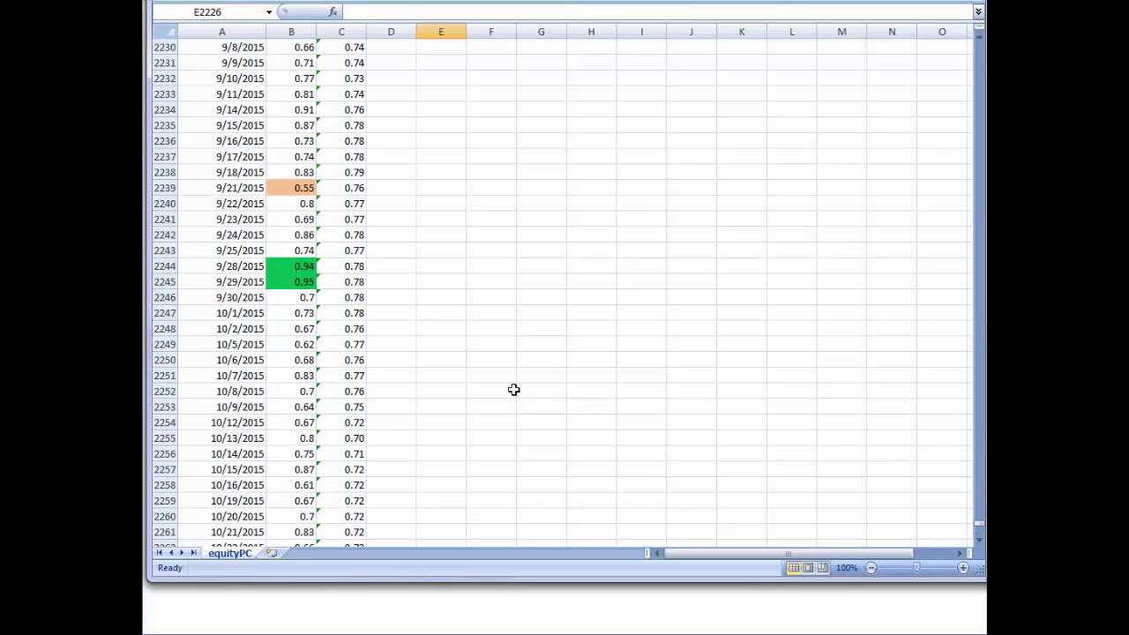
scroll(514, 389, up, 2)
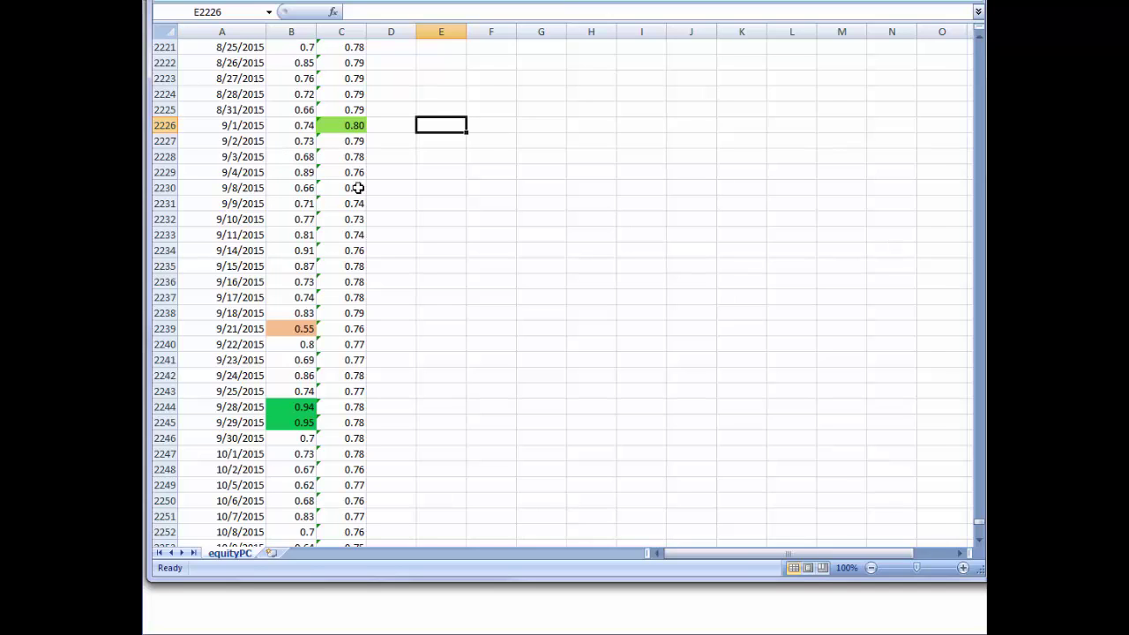
scroll(385, 281, down, 1)
scroll(385, 282, down, 1)
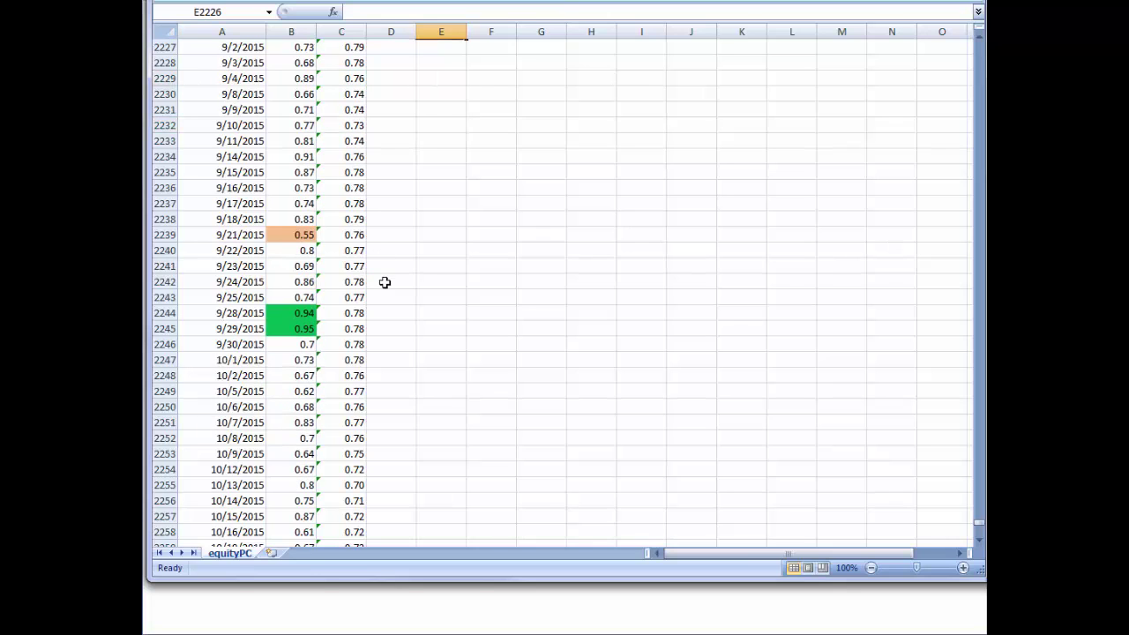
scroll(385, 281, down, 1)
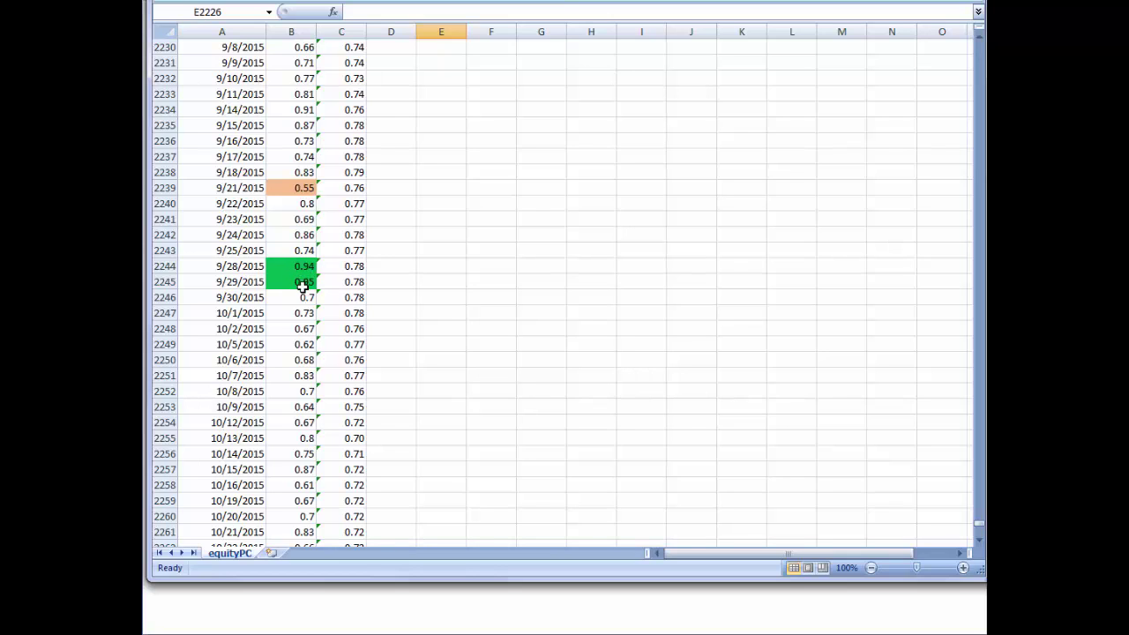
scroll(412, 283, down, 1)
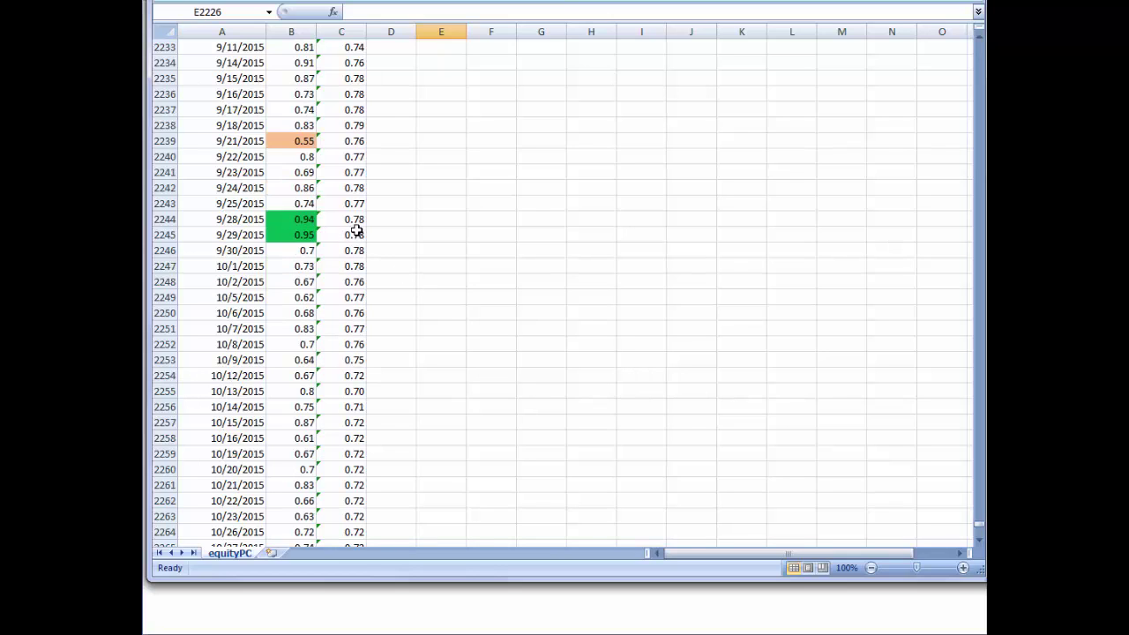
scroll(389, 272, down, 1)
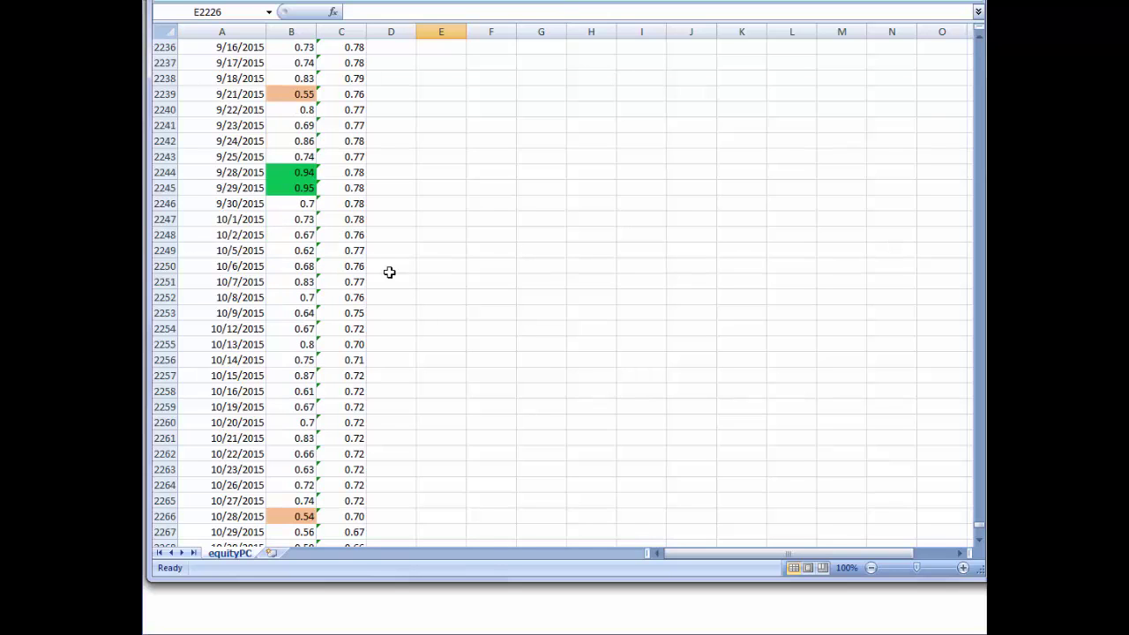
Review the daily put/call ratios and their averages from October through December 7, 2015, including the highlighted extremes.
scroll(389, 272, down, 2)
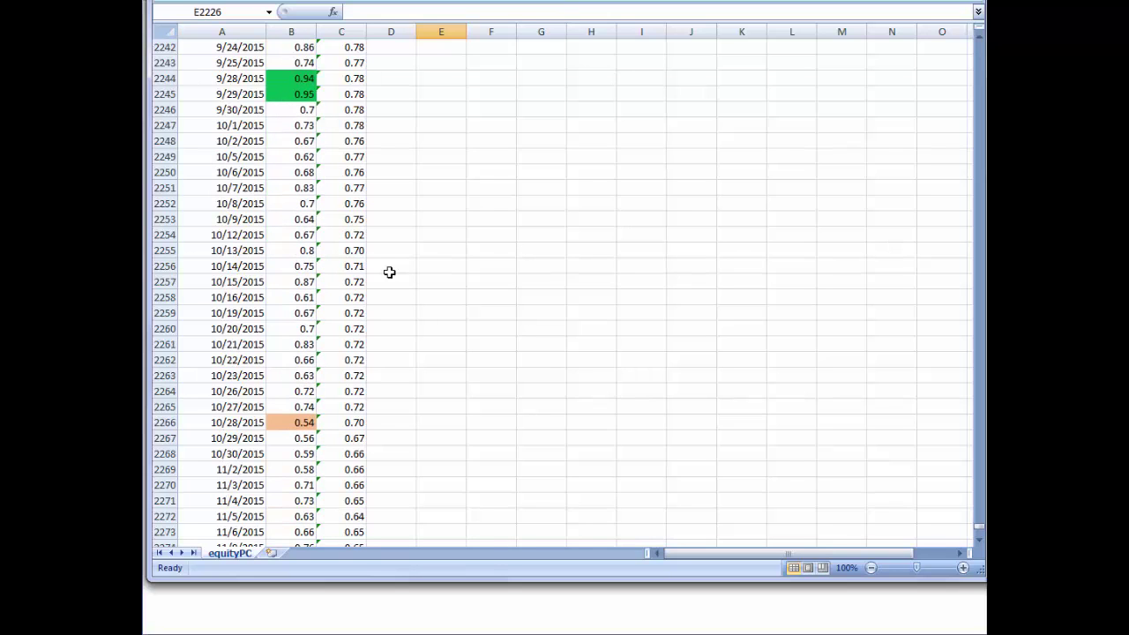
scroll(389, 272, down, 1)
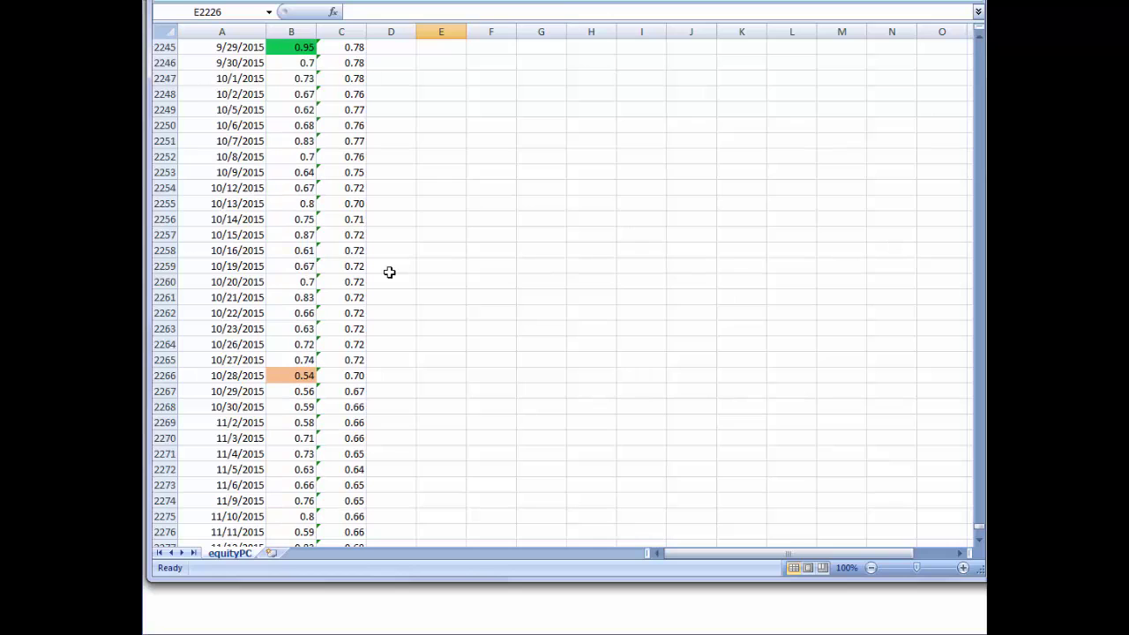
scroll(389, 271, down, 1)
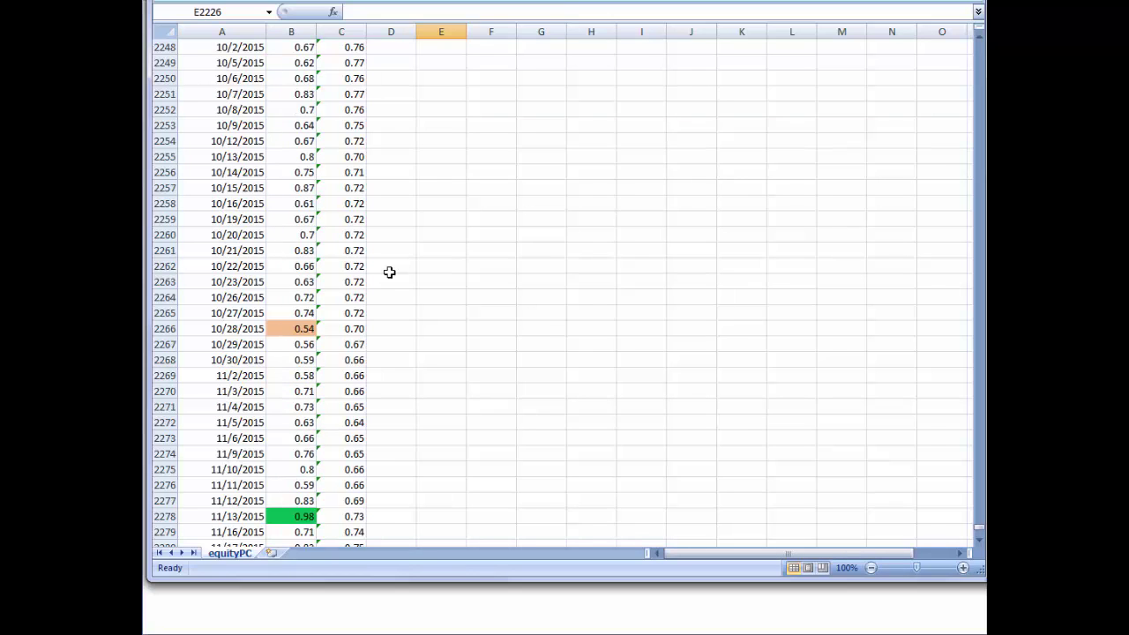
scroll(389, 272, down, 1)
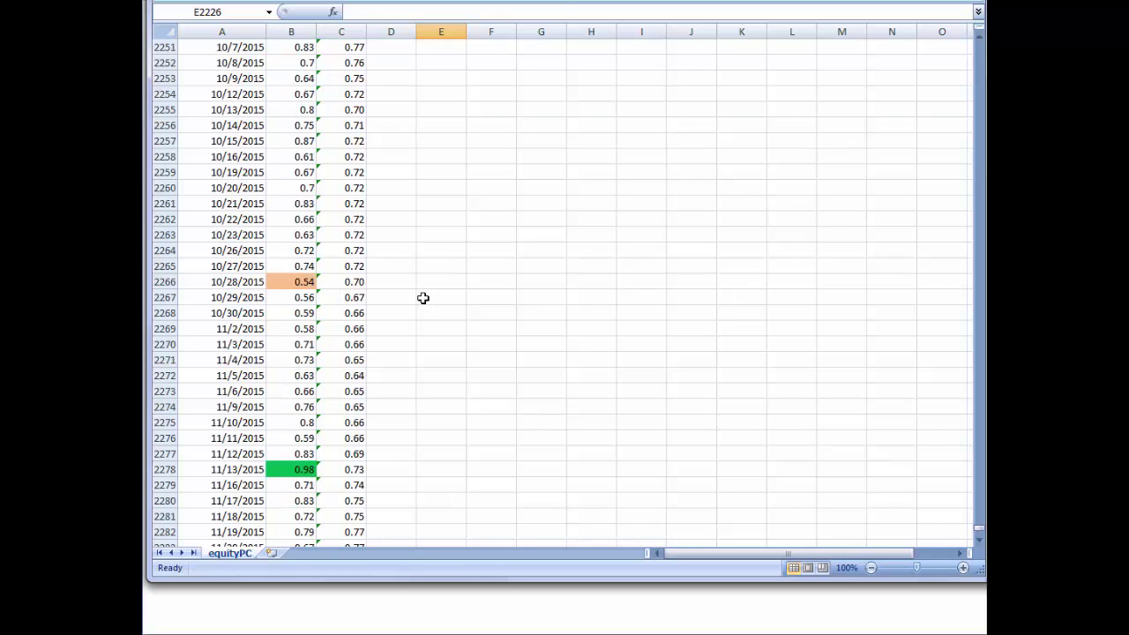
scroll(424, 298, down, 3)
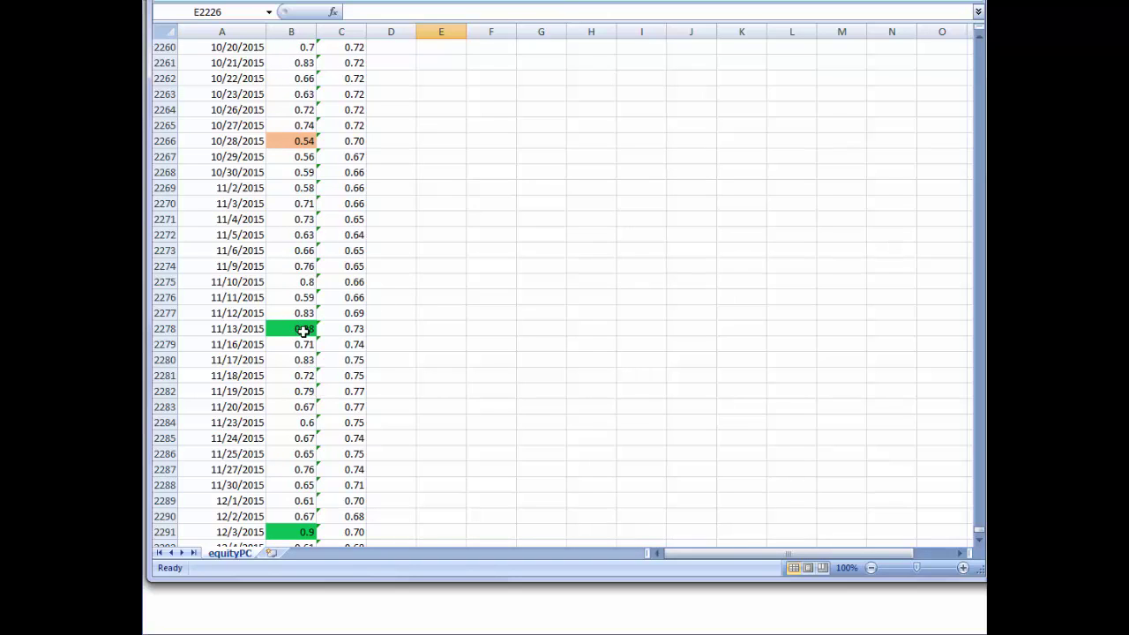
scroll(457, 327, down, 1)
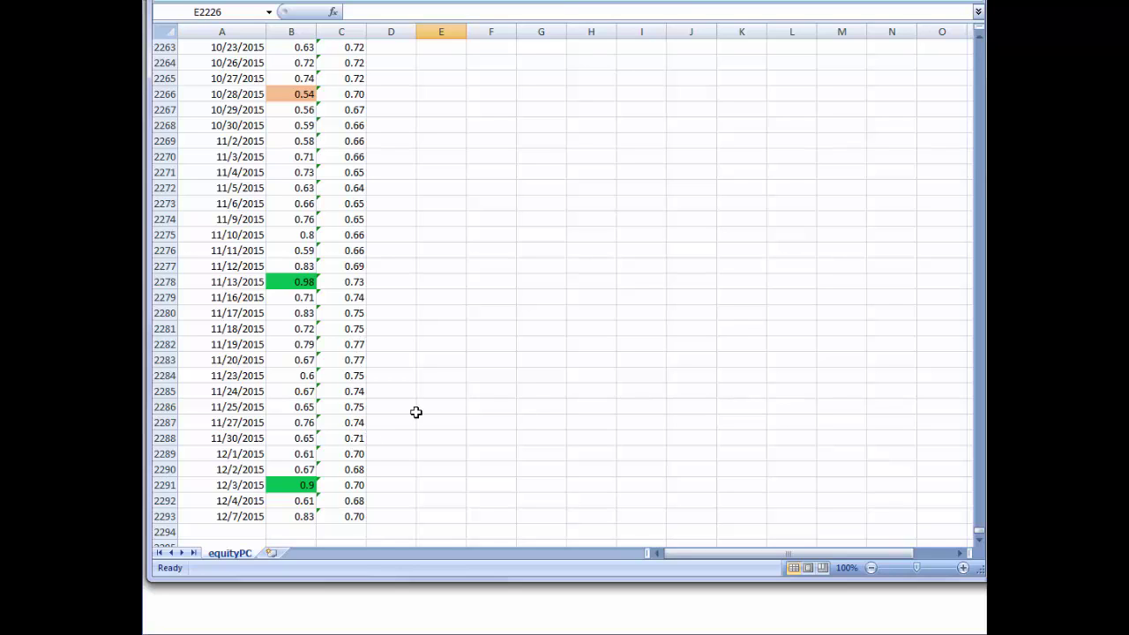
Return to the late September 2015 put/call readings and compare them with the highlighted October 28 and November 13 extremes.
scroll(415, 412, up, 9)
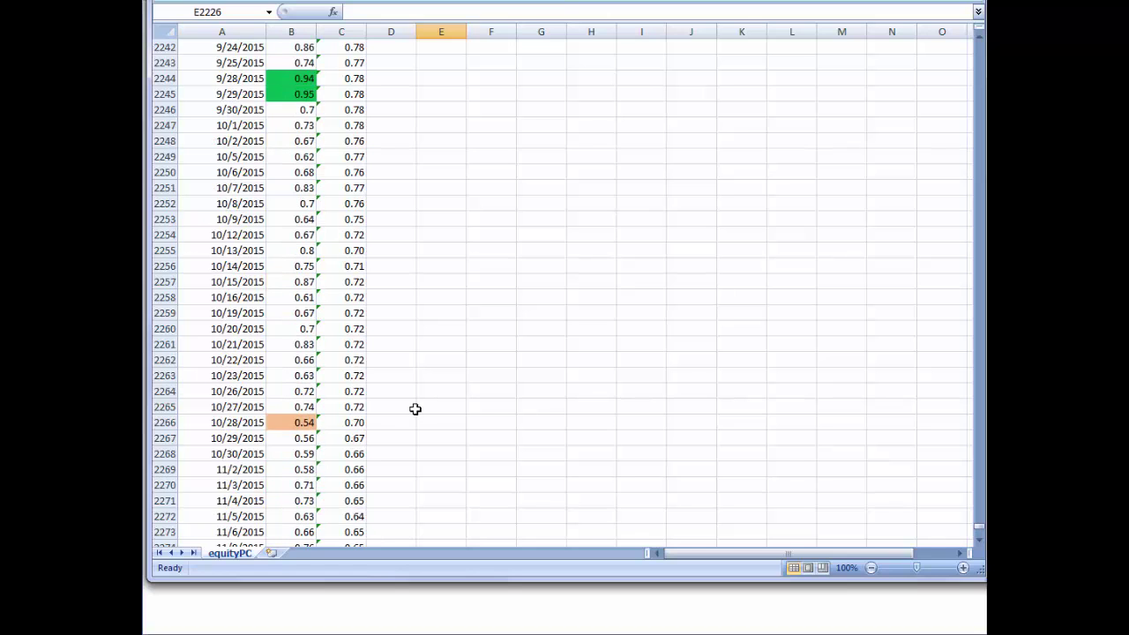
scroll(415, 409, down, 1)
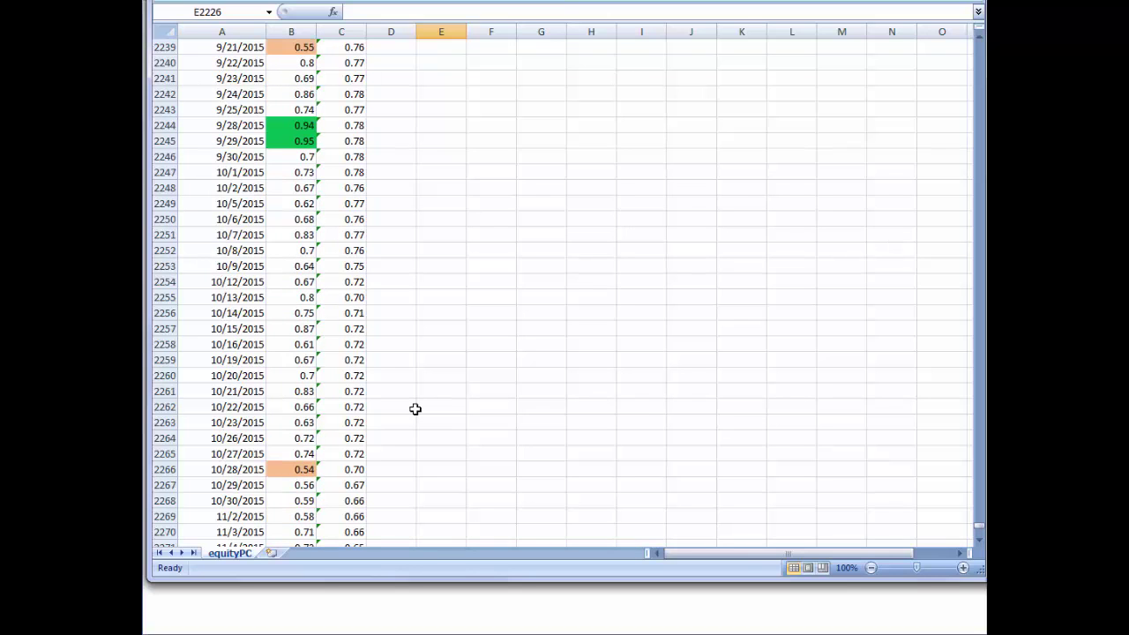
scroll(415, 409, down, 1)
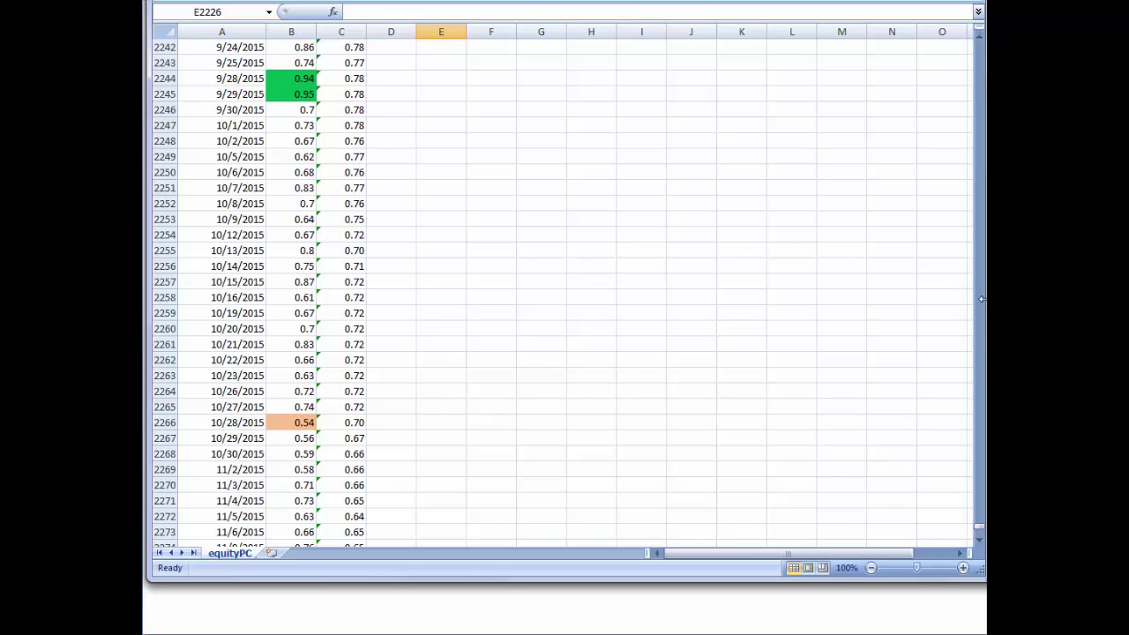
click(979, 540)
click(978, 540)
click(979, 540)
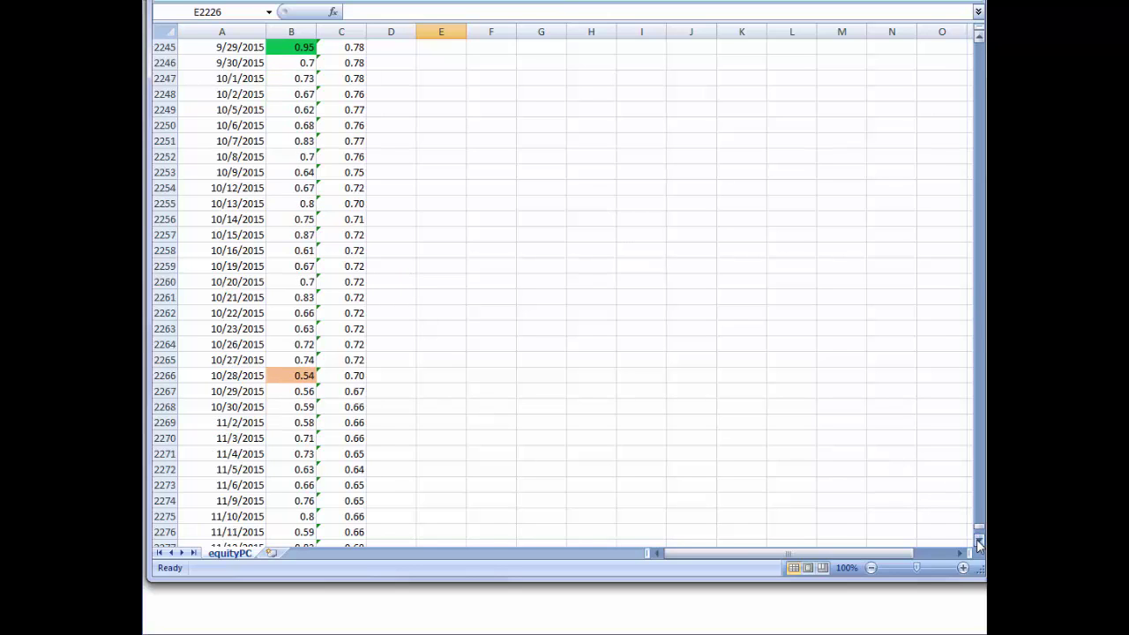
click(978, 540)
click(979, 540)
scroll(698, 412, down, 6)
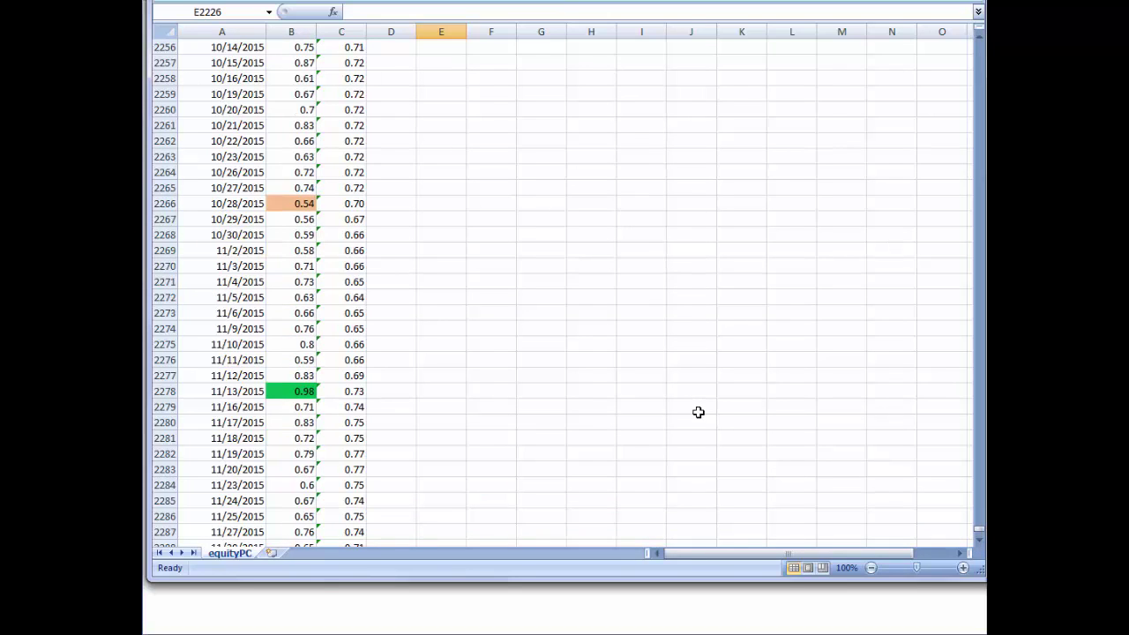